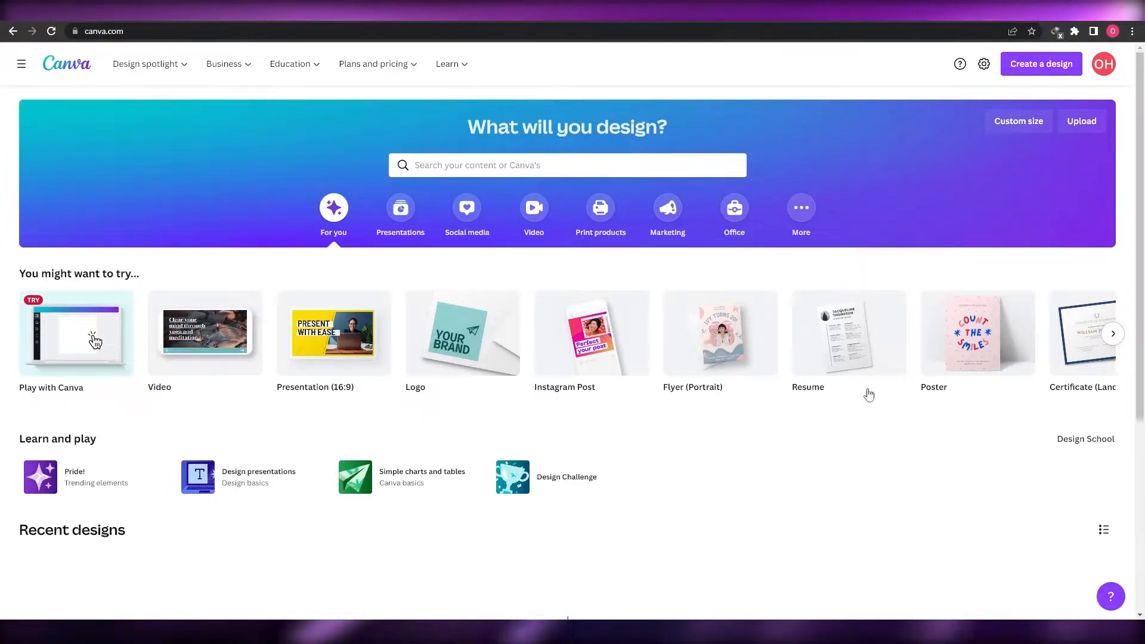
click(1113, 335)
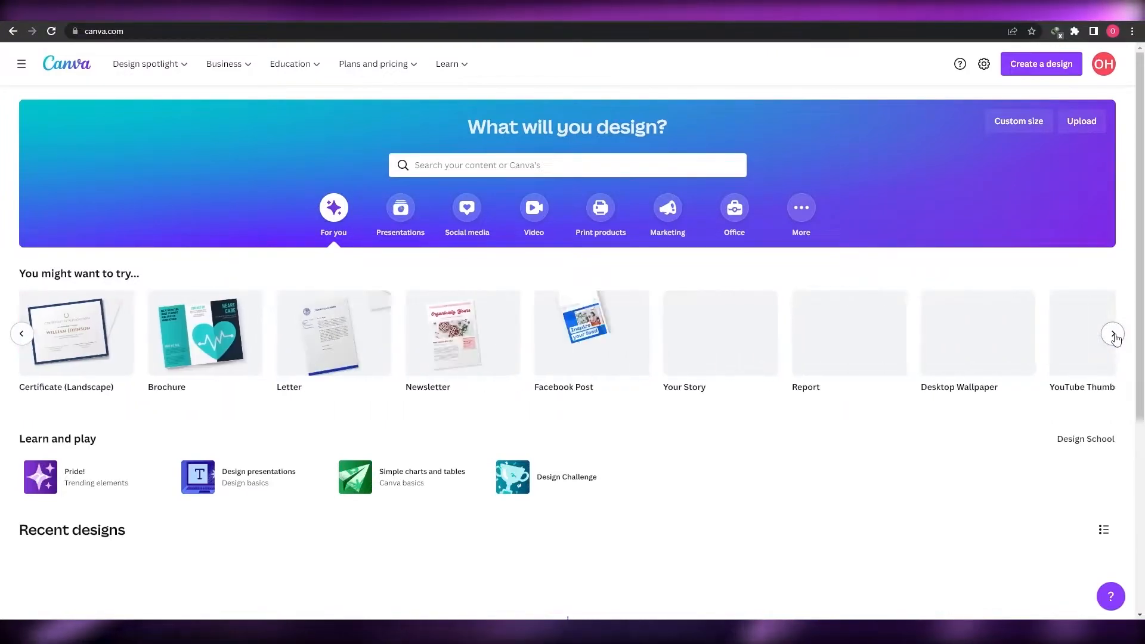
click(1113, 335)
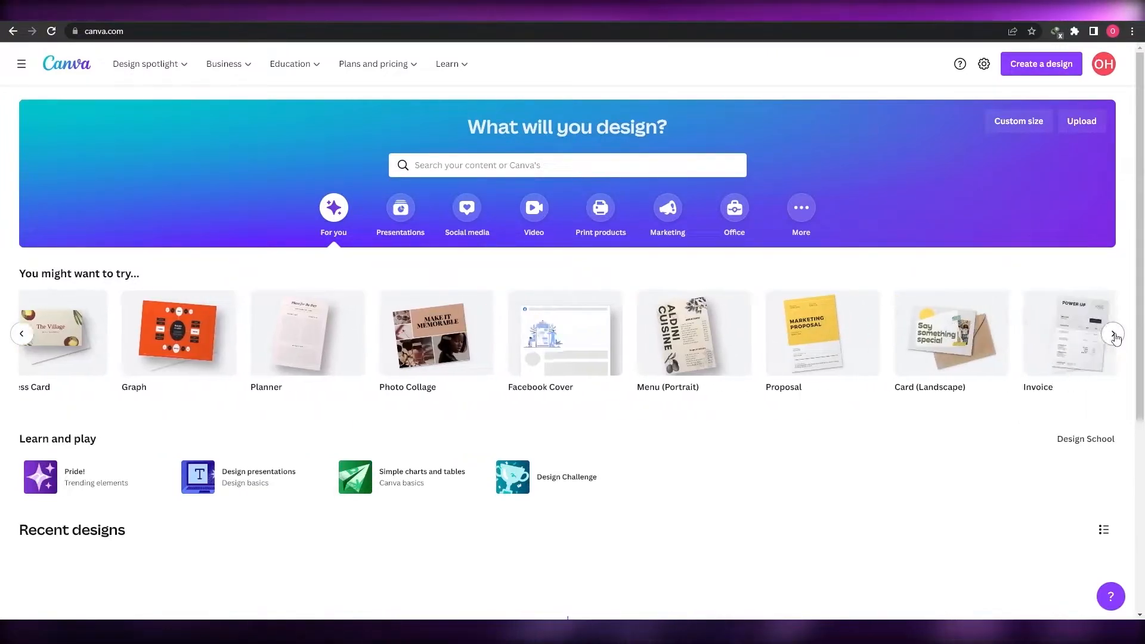
scroll(699, 398, down, 2)
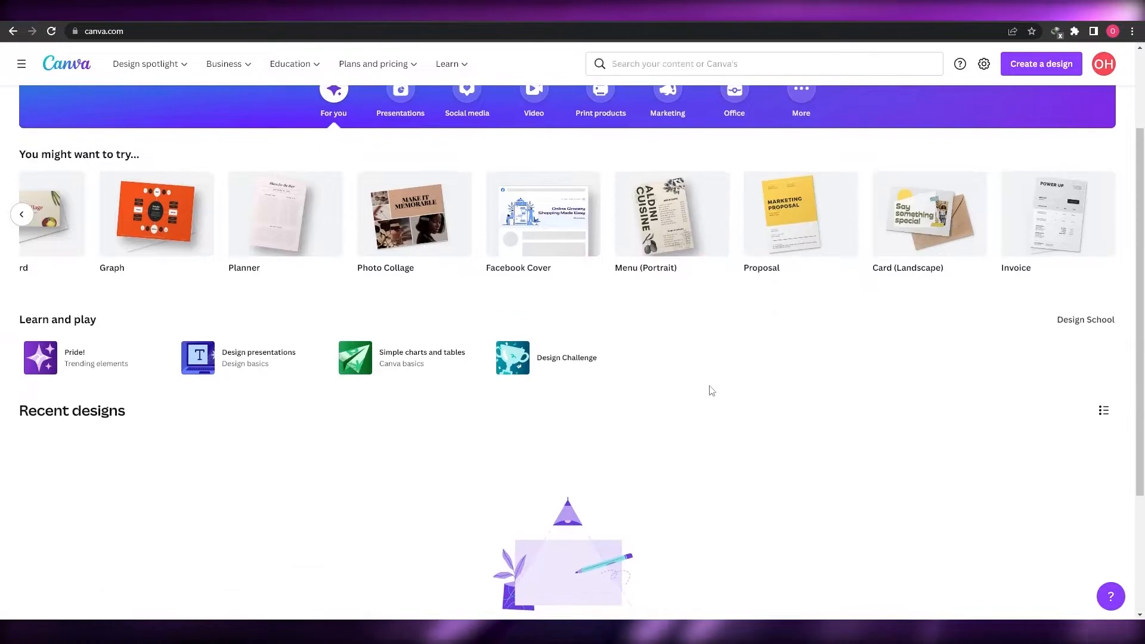
scroll(698, 358, down, 3)
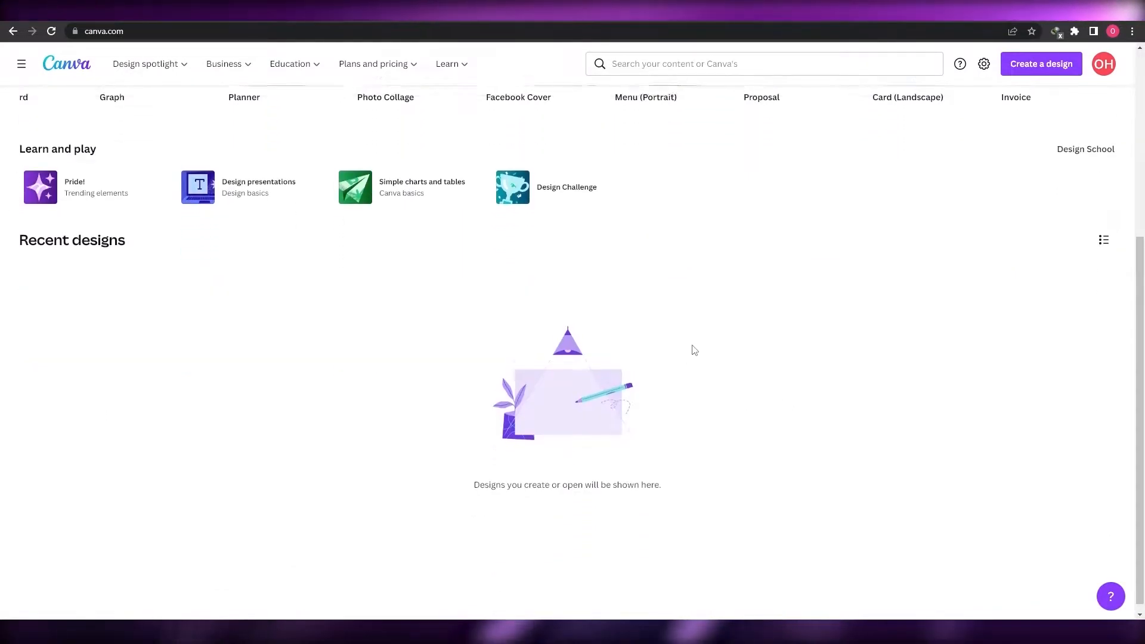
scroll(696, 349, up, 5)
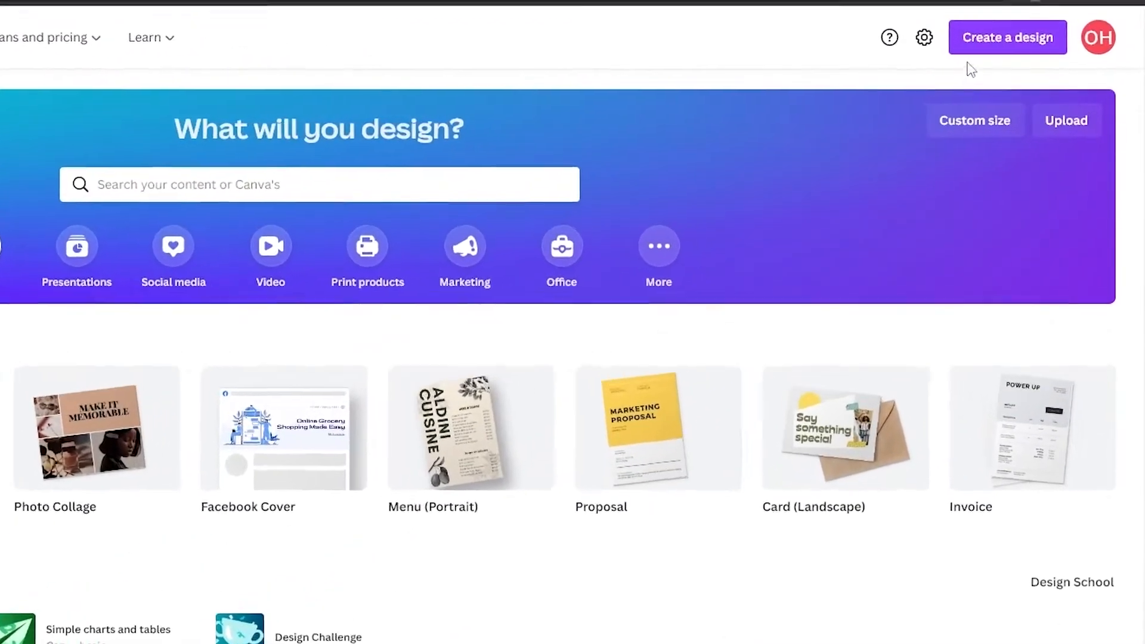
- Create a new custom-size design of 500 × 500 px and skip the introductory tour
click(978, 32)
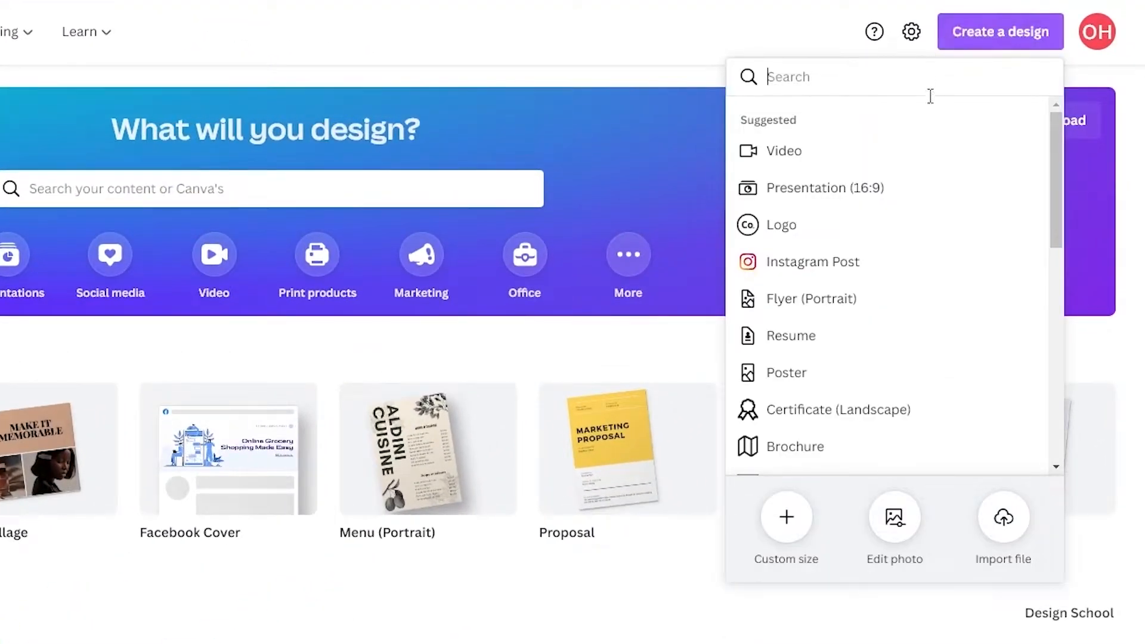
click(790, 524)
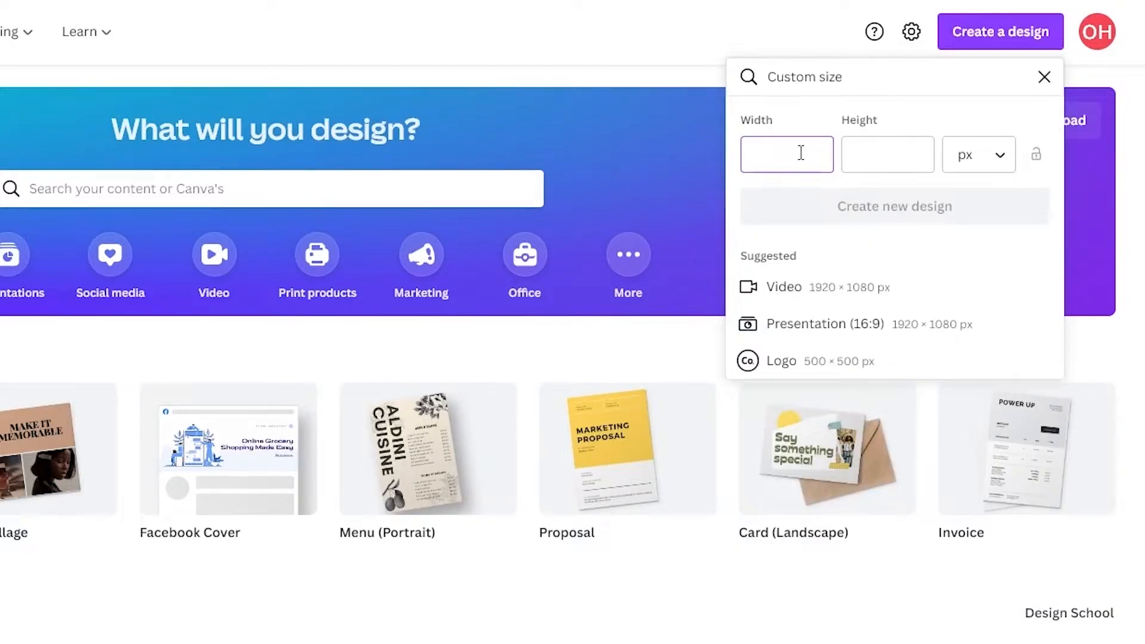
click(875, 146)
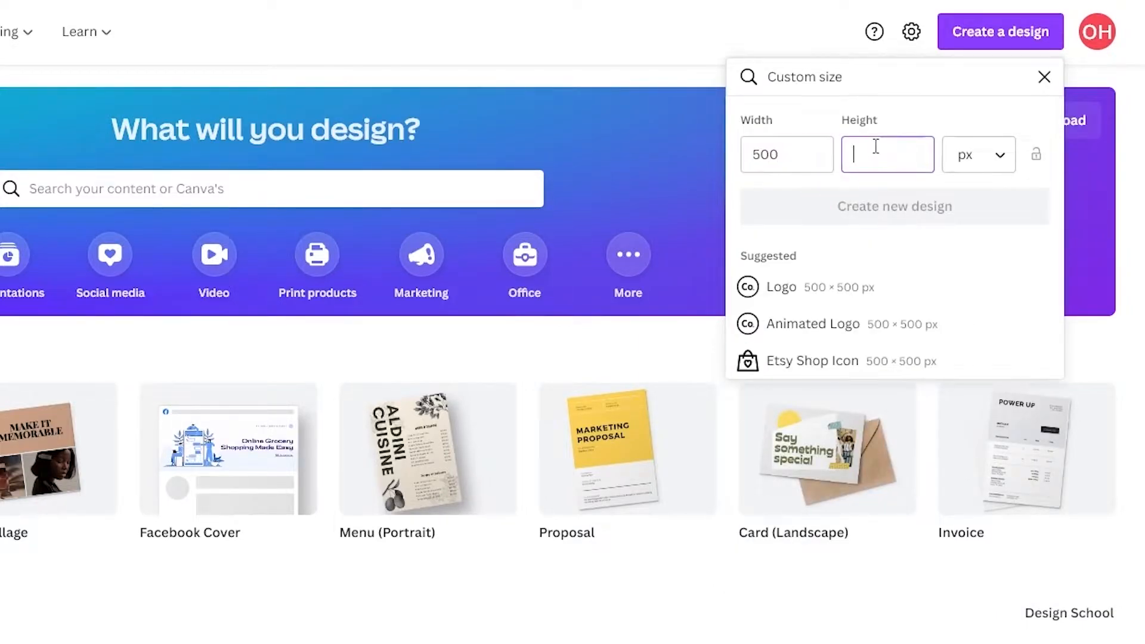
text(500)
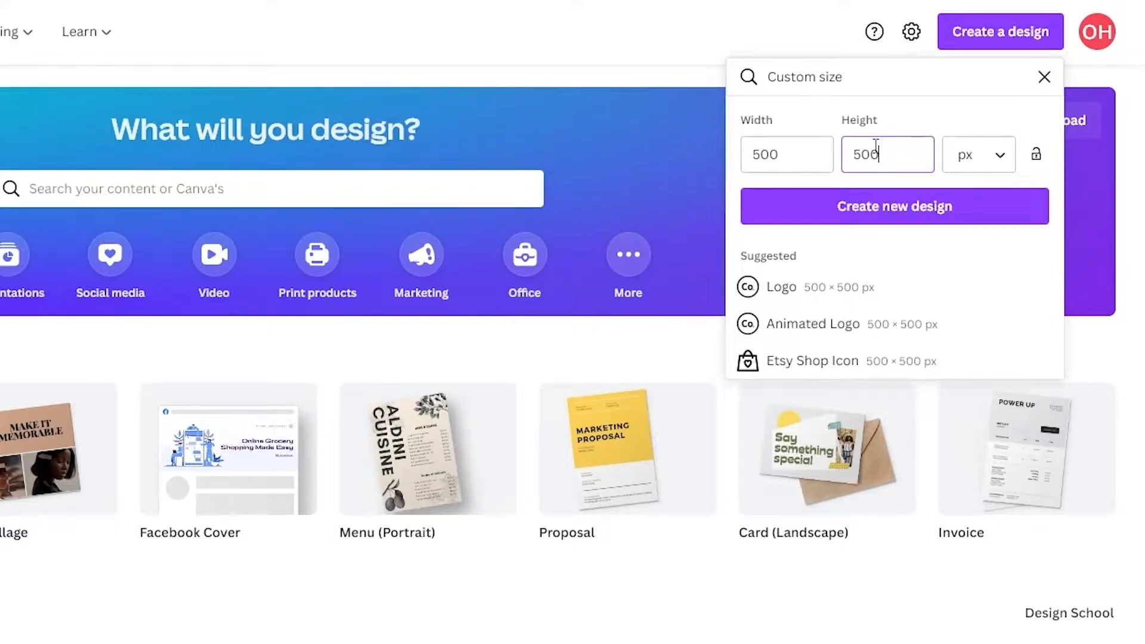
click(877, 209)
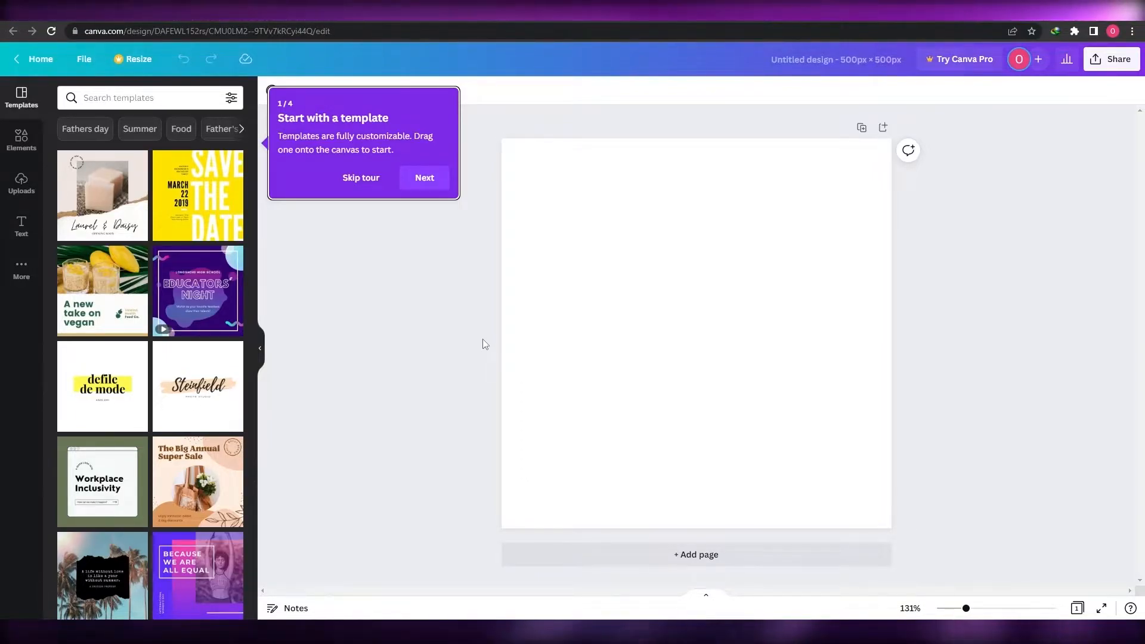
click(373, 178)
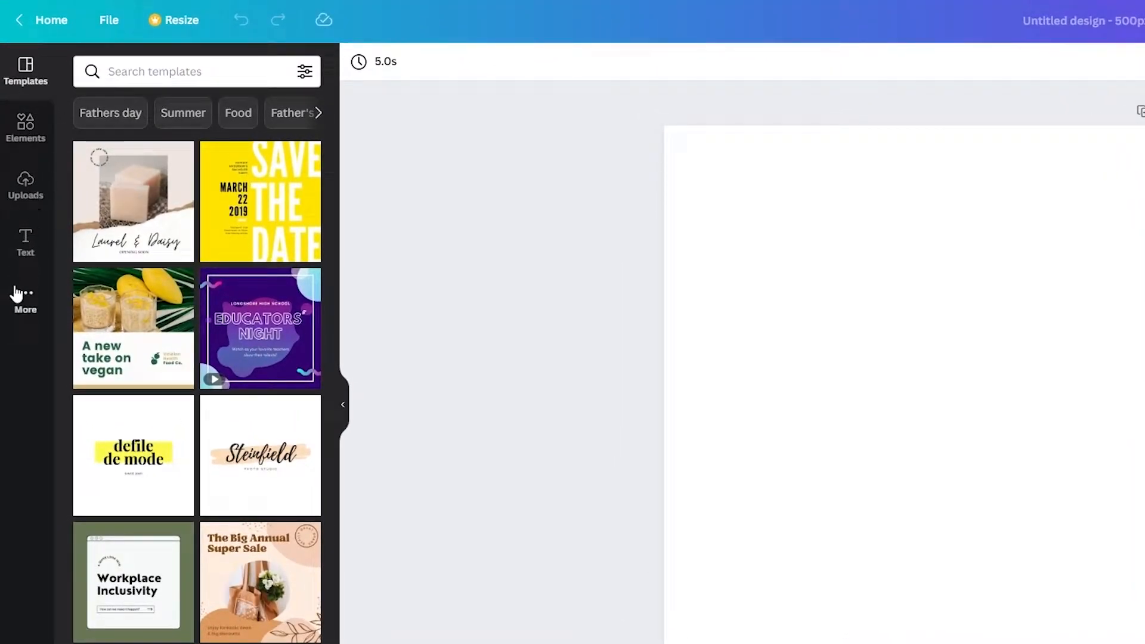
- Generate a QR code for the URL tsgtutorials.com and place it on the design page
click(23, 305)
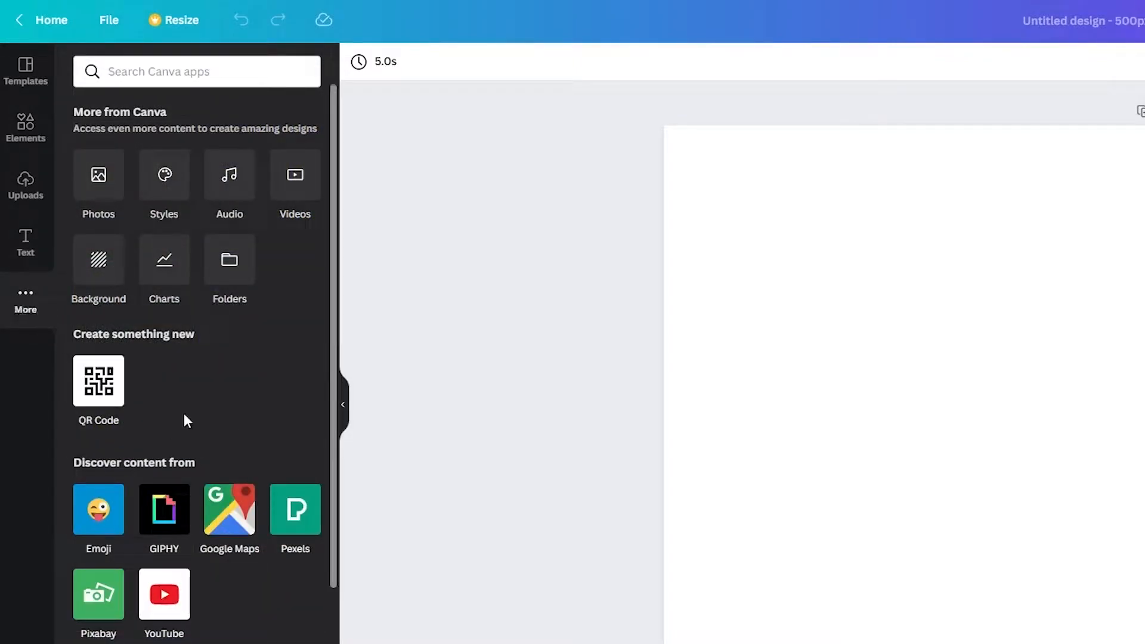
click(109, 406)
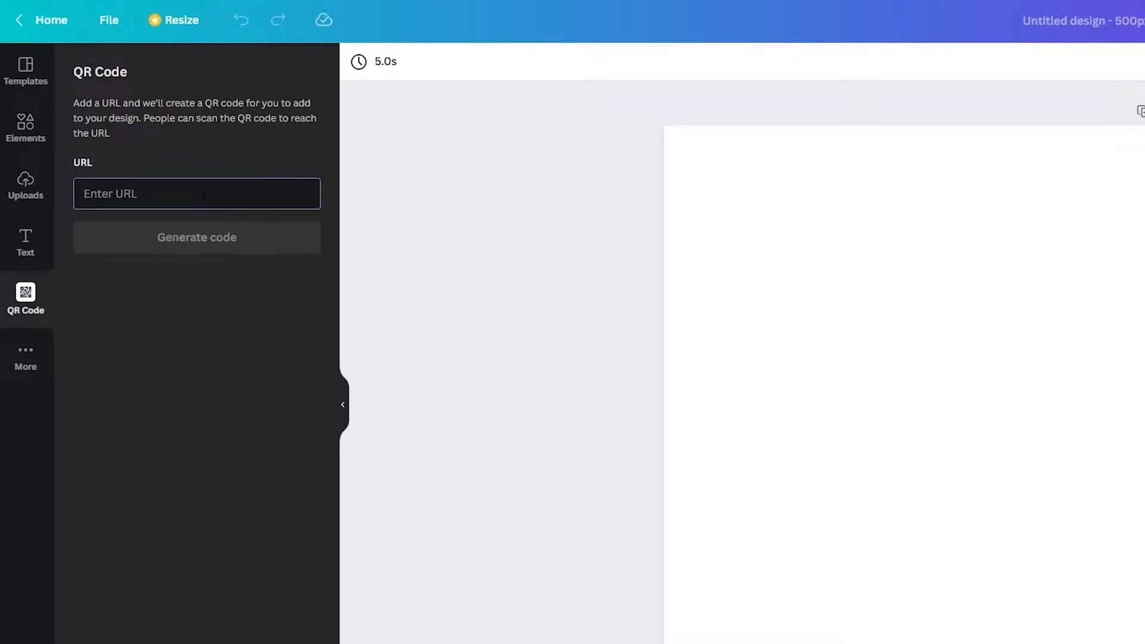
text(tsgtutorials.com)
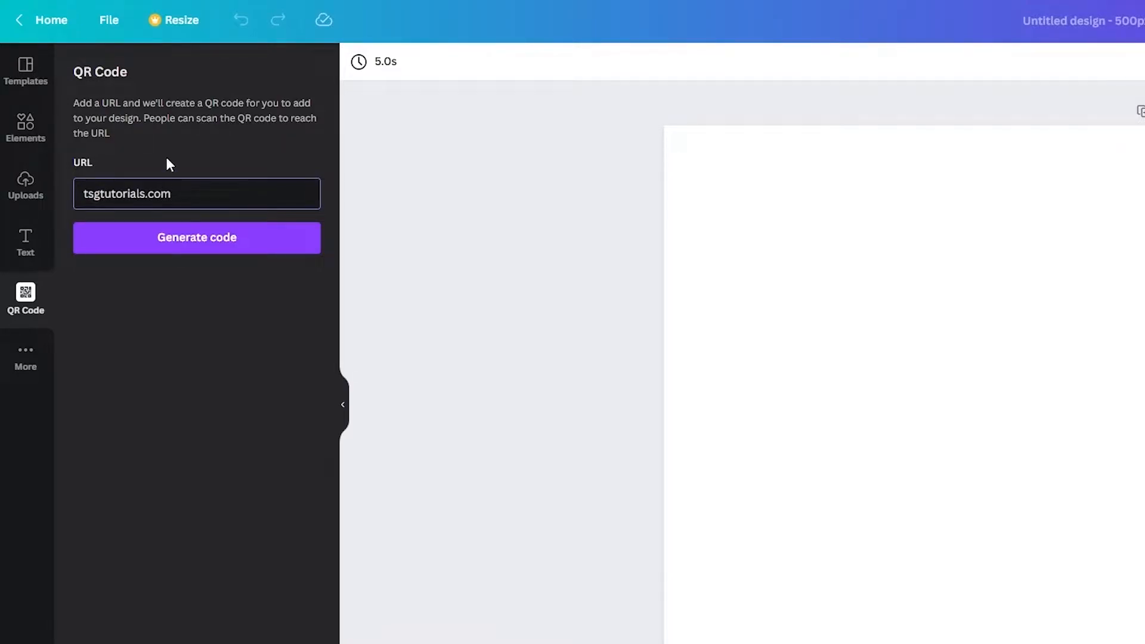
click(193, 238)
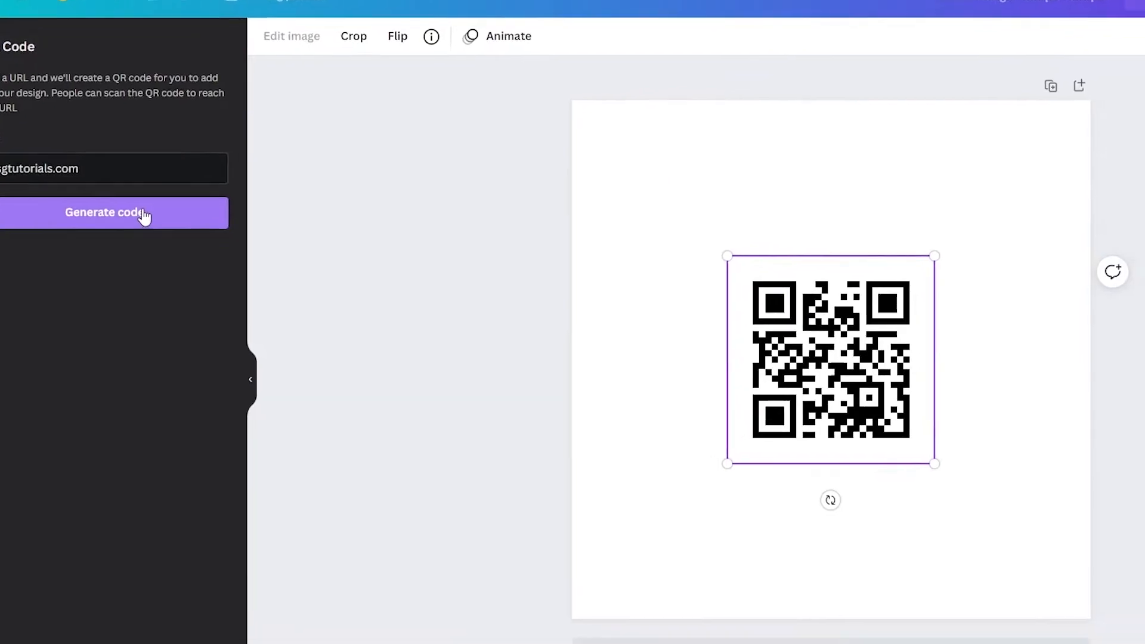
drag(662, 298, 662, 299)
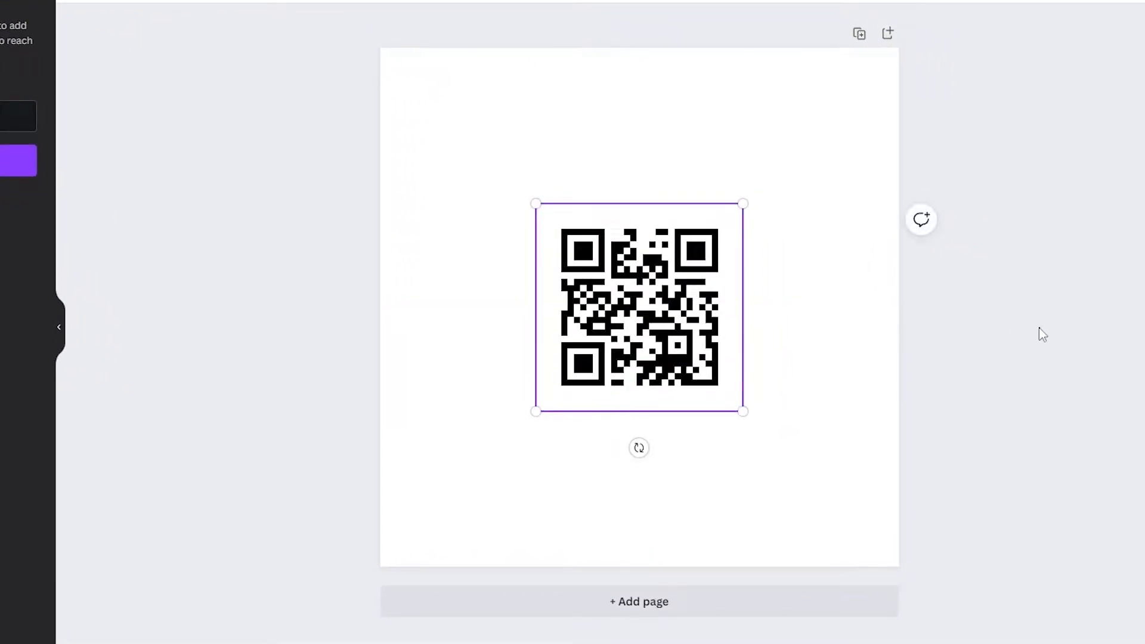
click(811, 357)
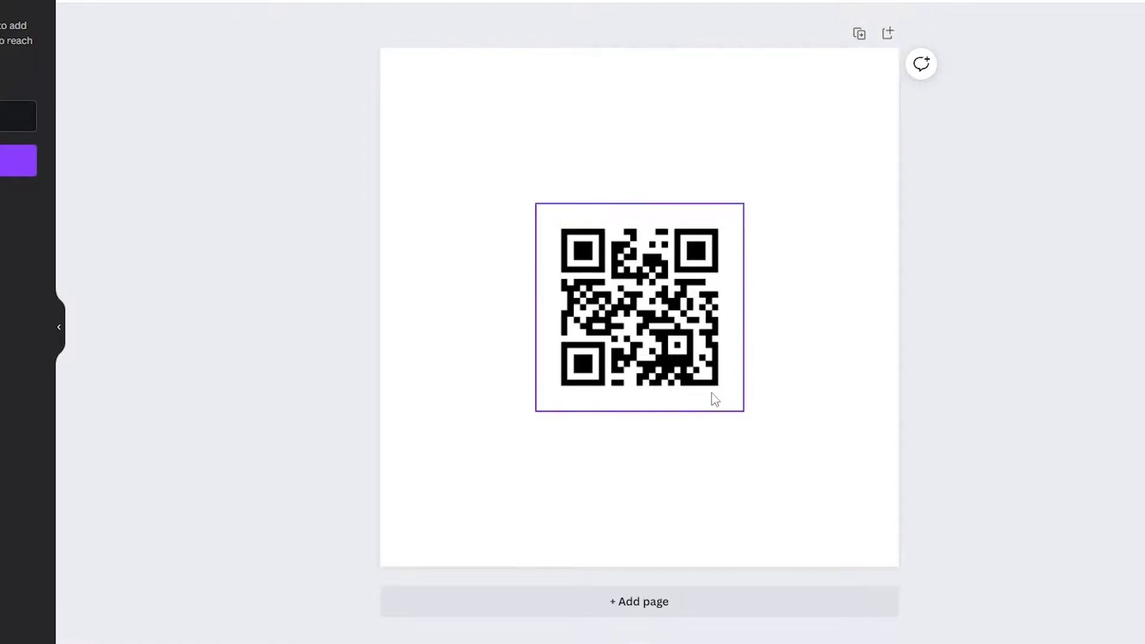
- Shrink the QR code to about 160 × 160 px and move it towards the page's right edge
drag(744, 415, 701, 375)
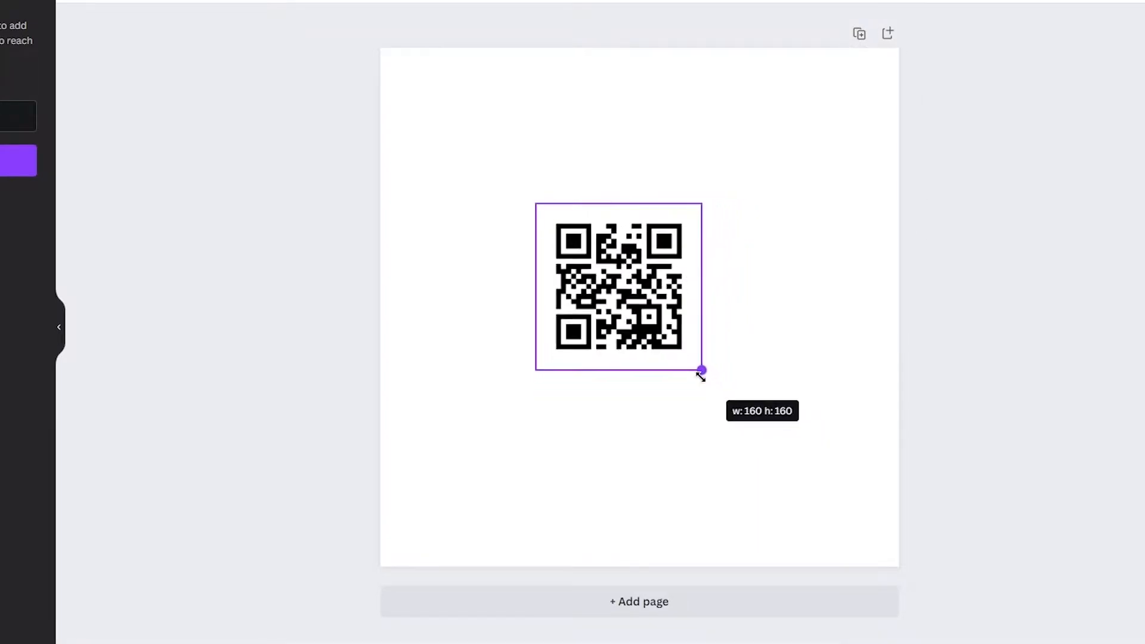
drag(612, 311, 756, 329)
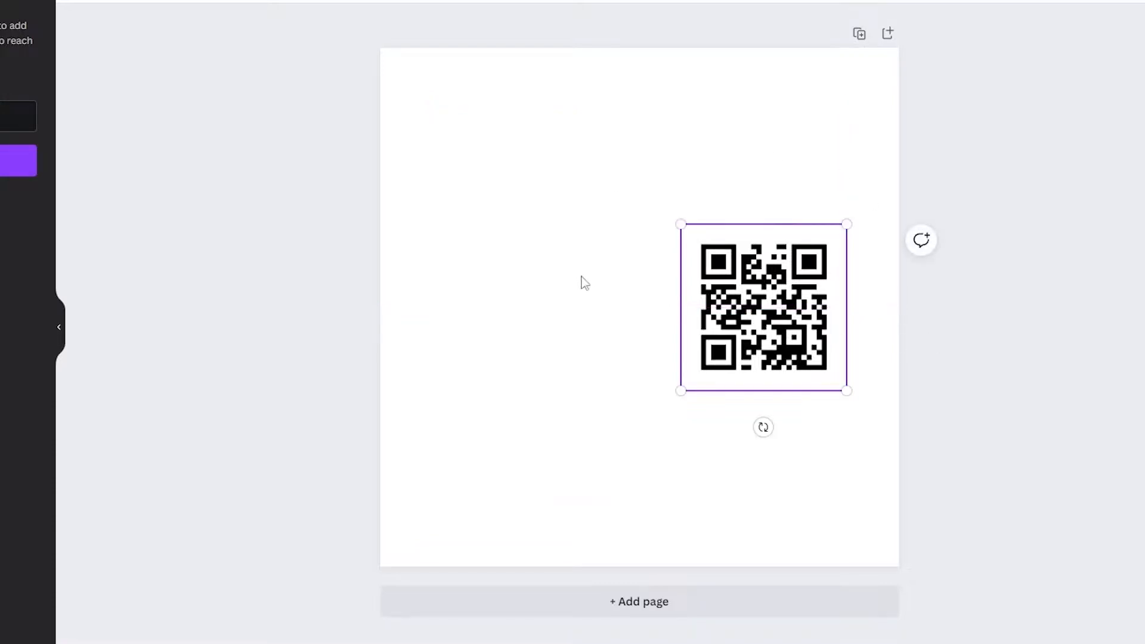
key(Escape)
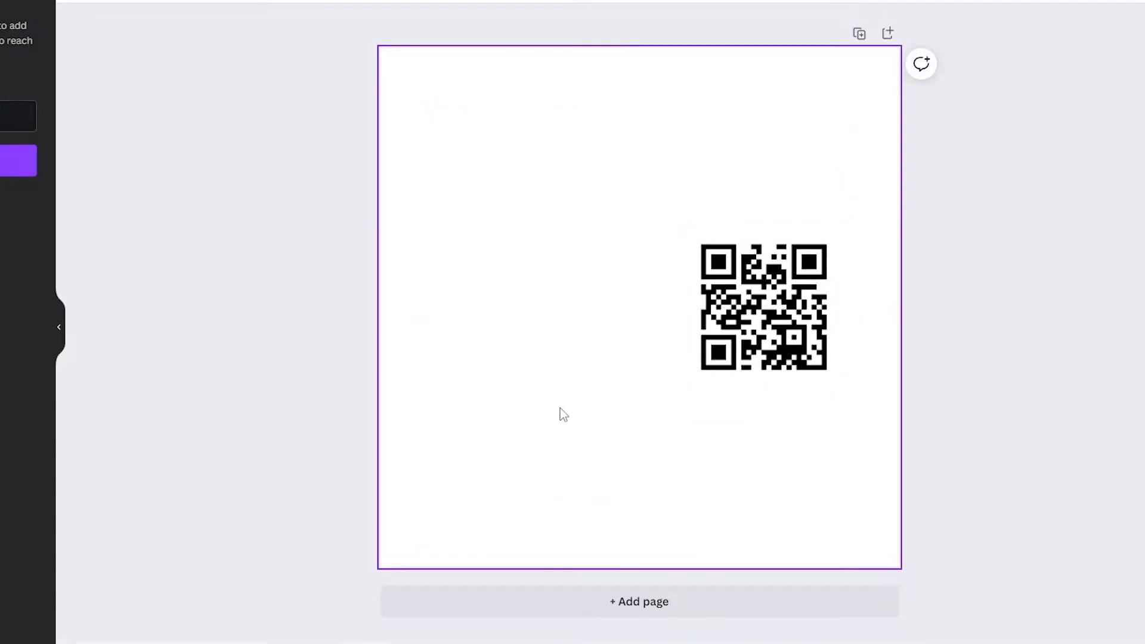
- Enlarge the QR code to about 405 × 405 px, trimming it slightly so that it sits centred on the page
drag(810, 320, 685, 320)
drag(717, 392, 621, 262)
drag(724, 392, 848, 524)
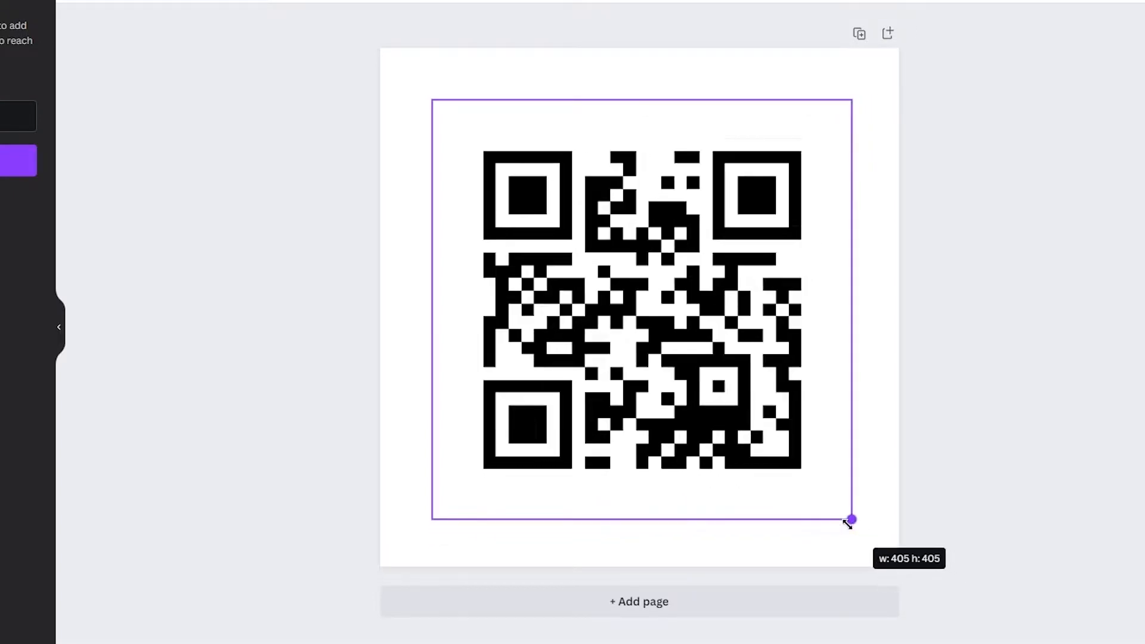
mouse_move(773, 440)
mouse_down()
mouse_move(762, 422)
mouse_move(768, 441)
mouse_up()
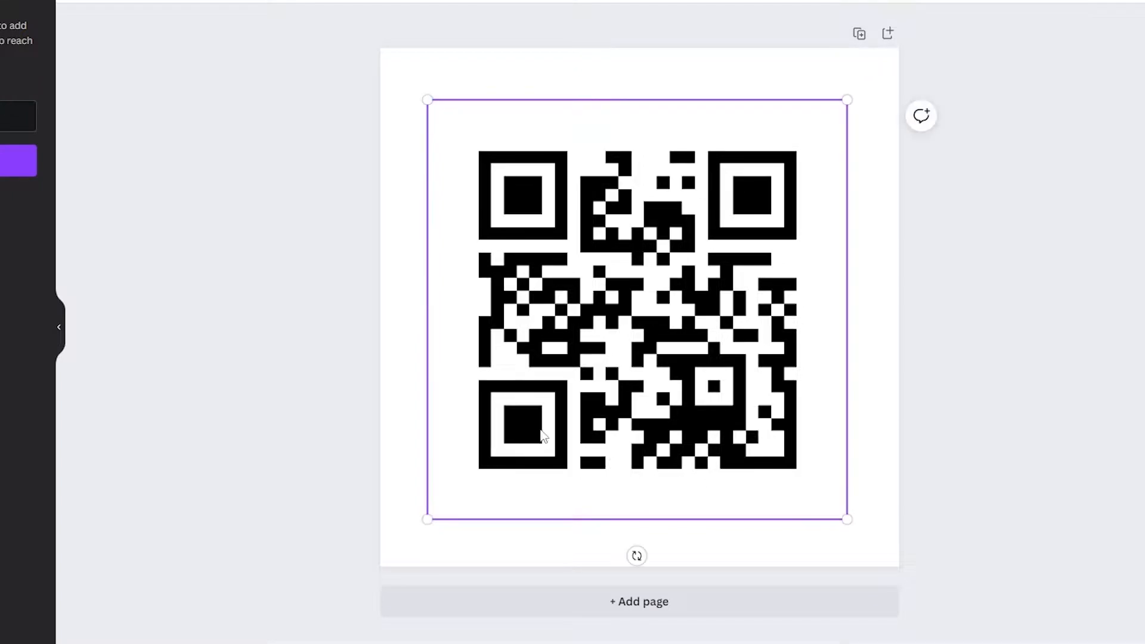
drag(427, 519, 432, 514)
click(1084, 379)
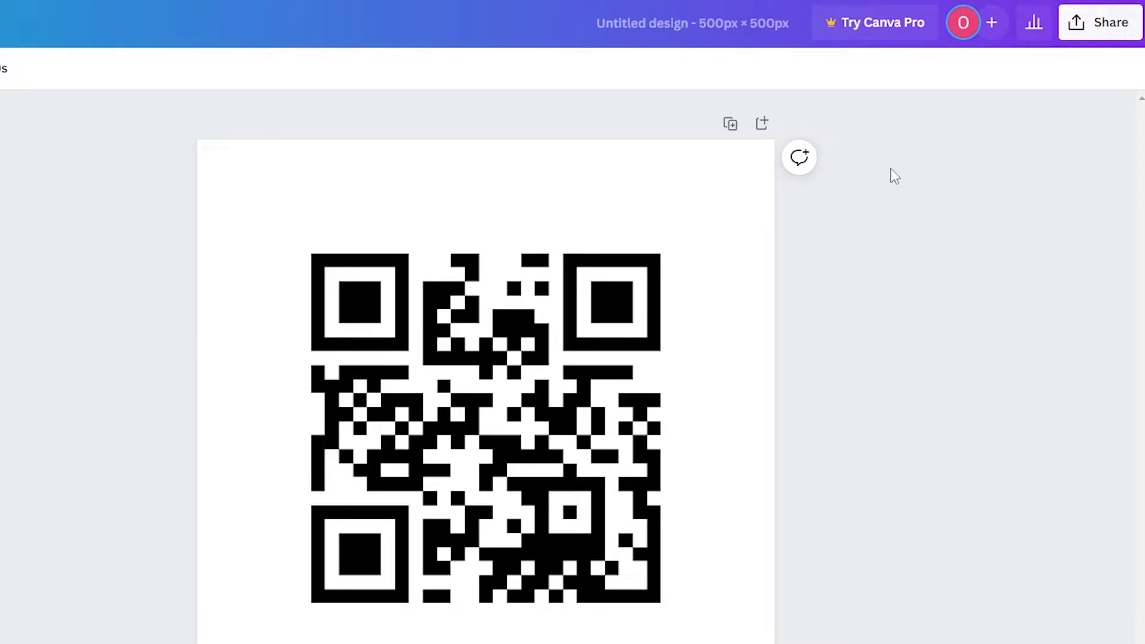
- Download the design as a PNG and save it as Untitled design.png in the Images folder under Downloads
click(1100, 30)
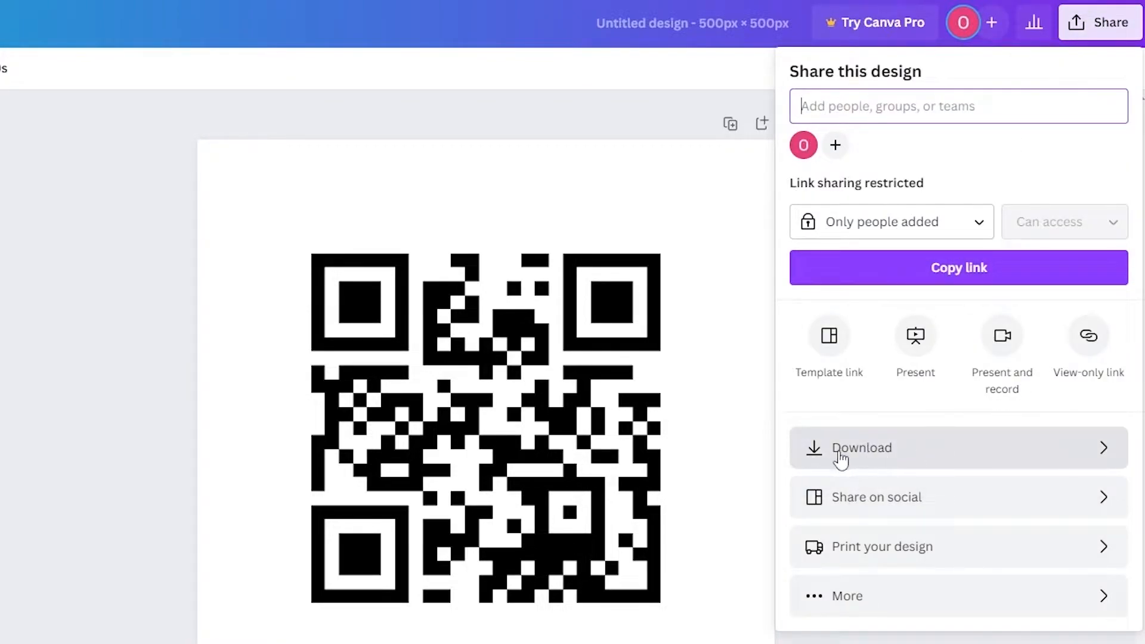
click(892, 453)
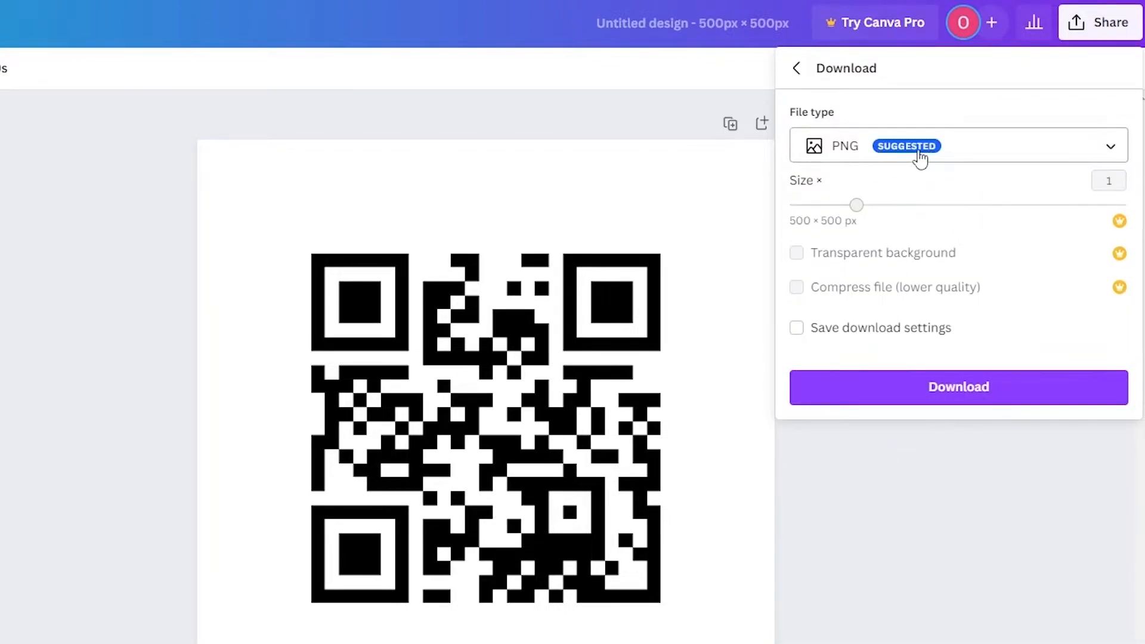
click(958, 400)
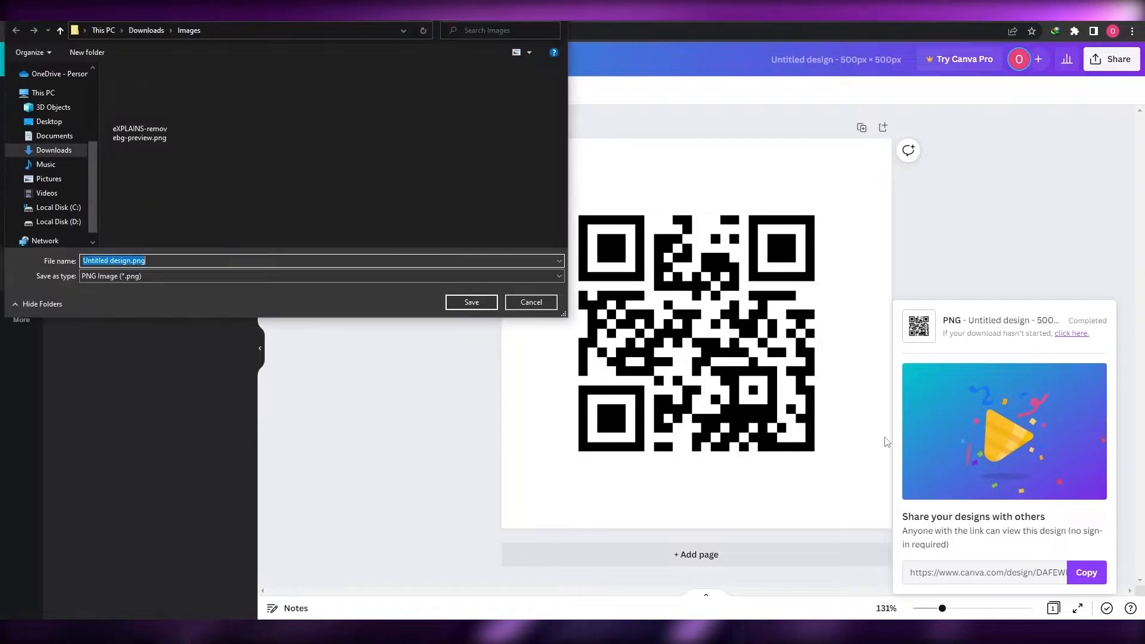
key(Return)
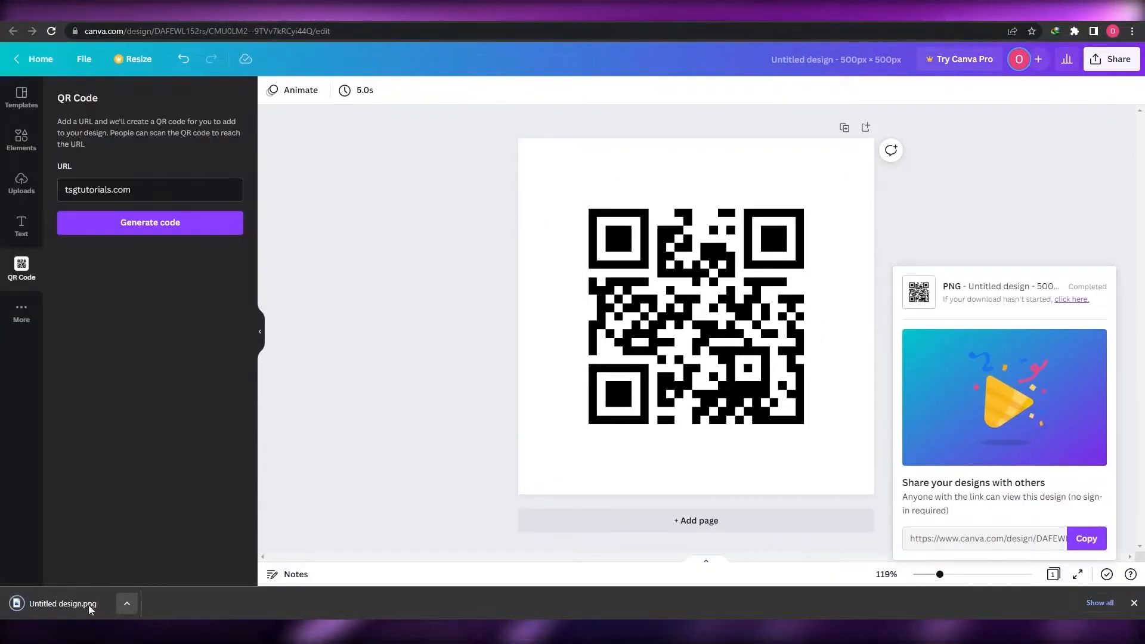
- Open the downloaded Untitled design.png in Photos and move the viewer window clear for scanning
click(62, 604)
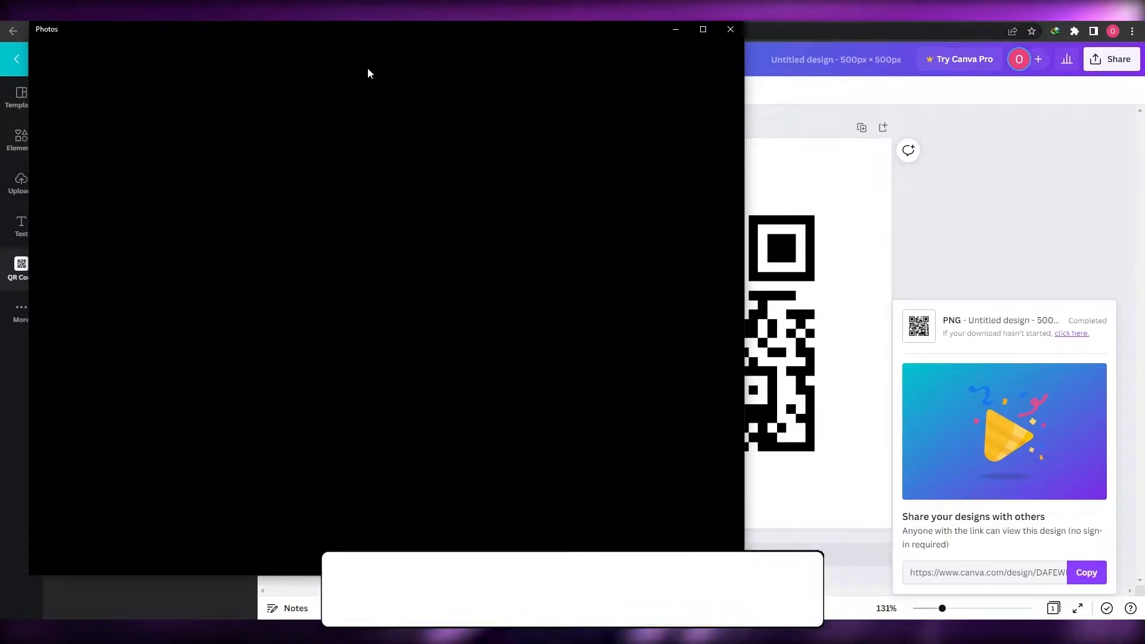
drag(345, 31, 577, 55)
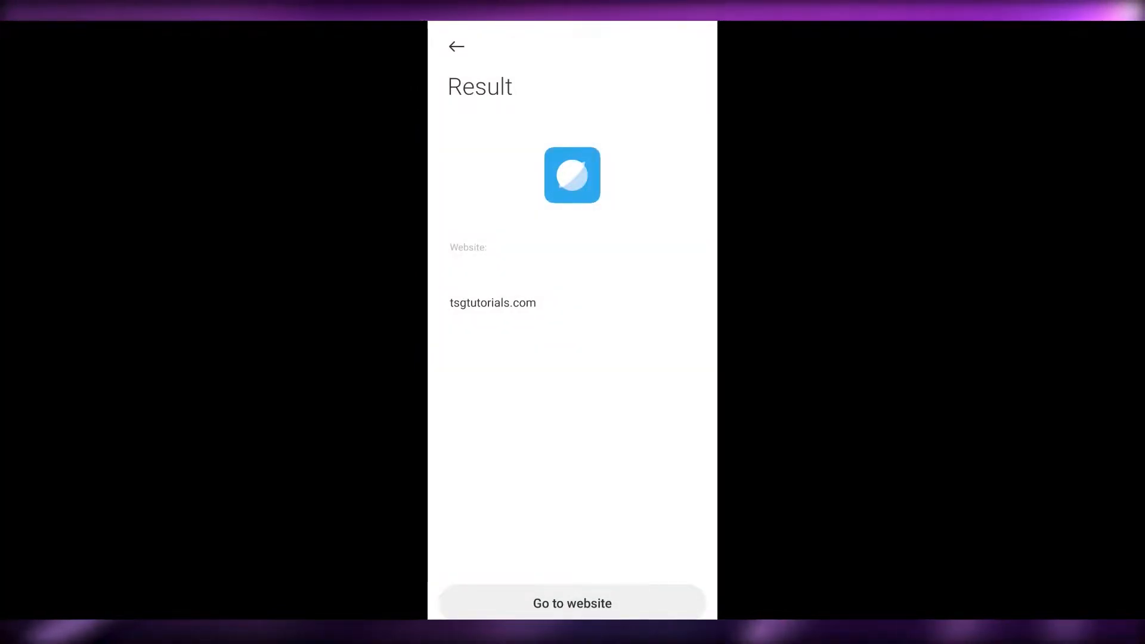
- On the phone, open the scanned website tsgtutorials.com and look through its landing page
click(573, 604)
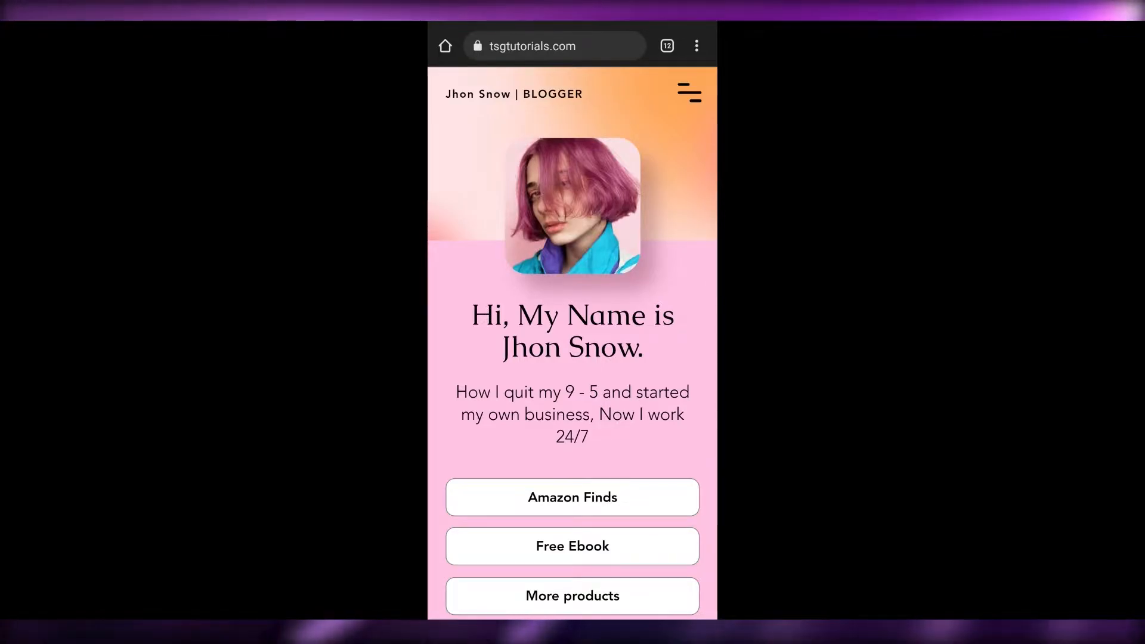
scroll(573, 382, down, 3)
scroll(573, 382, up, 3)
scroll(573, 382, down, 3)
scroll(573, 382, up, 3)
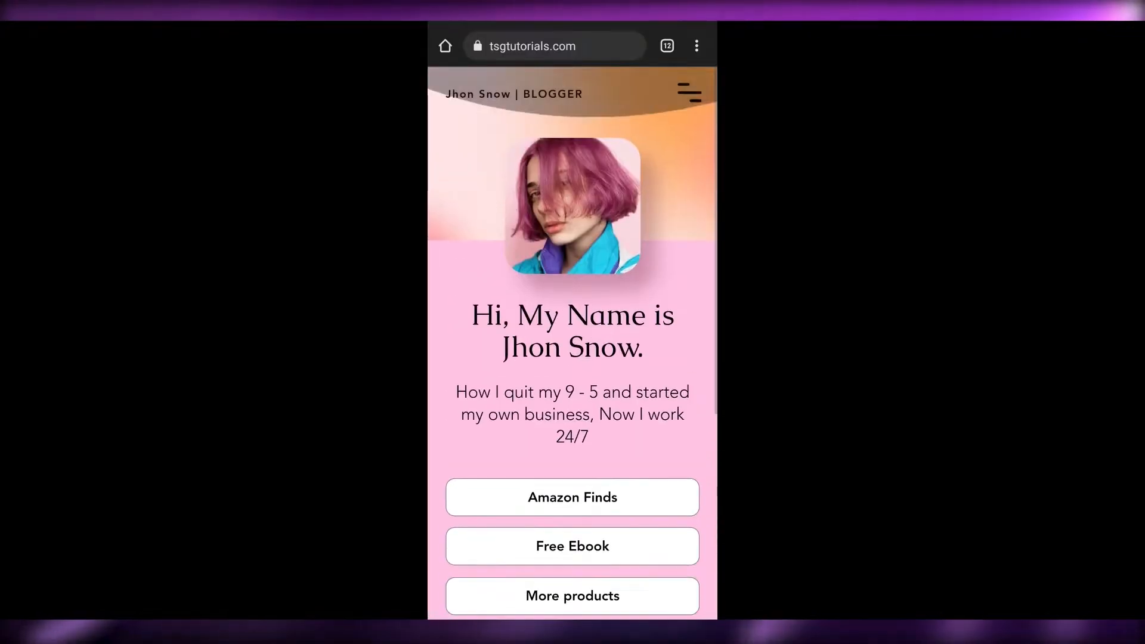
scroll(573, 382, down, 3)
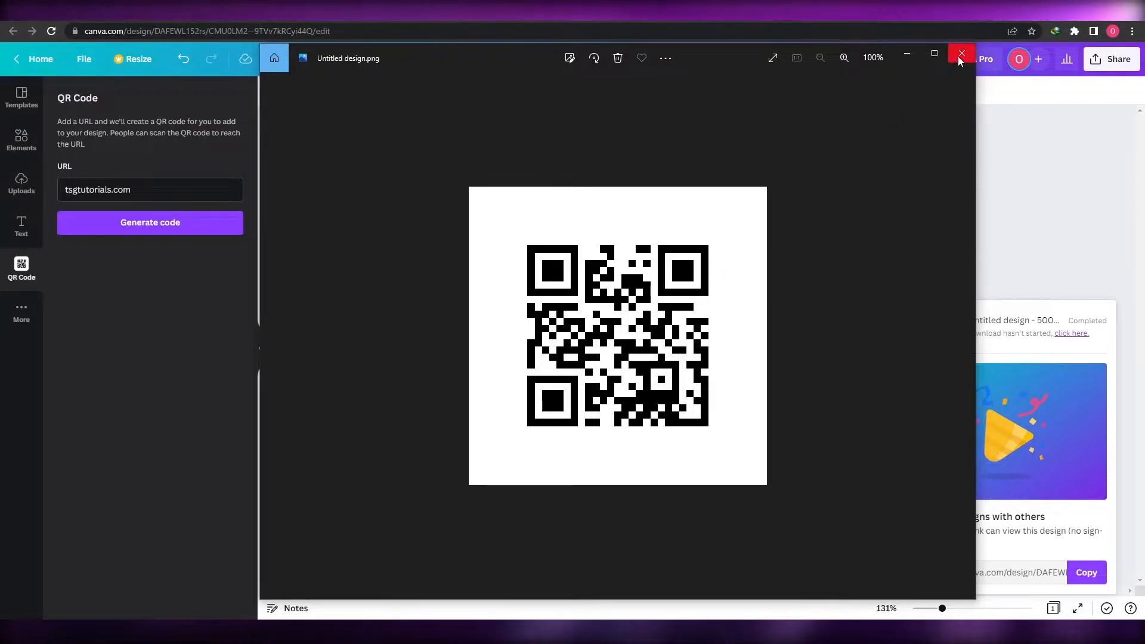
- Close the image viewer, dismiss the completed download notice and return to the Canva home page
click(958, 56)
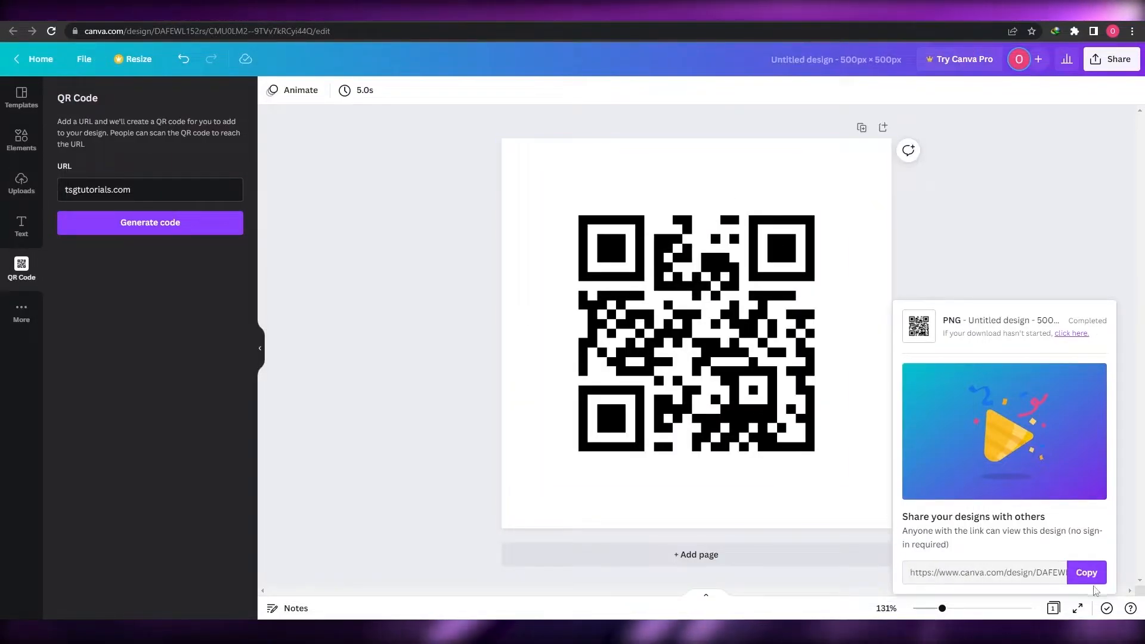
click(1050, 226)
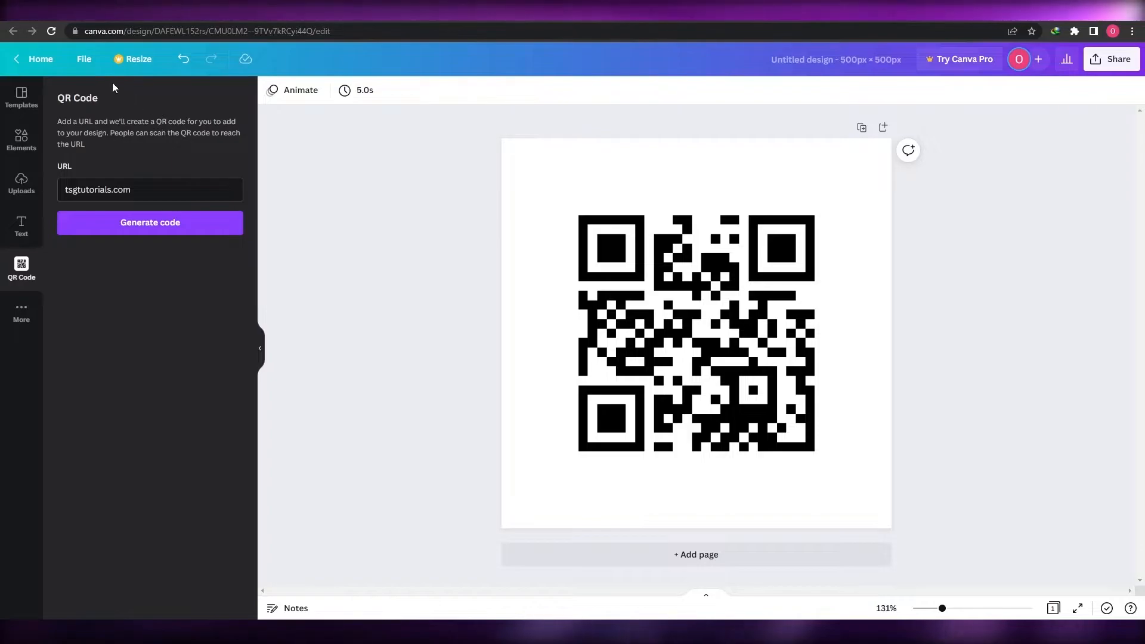
click(55, 62)
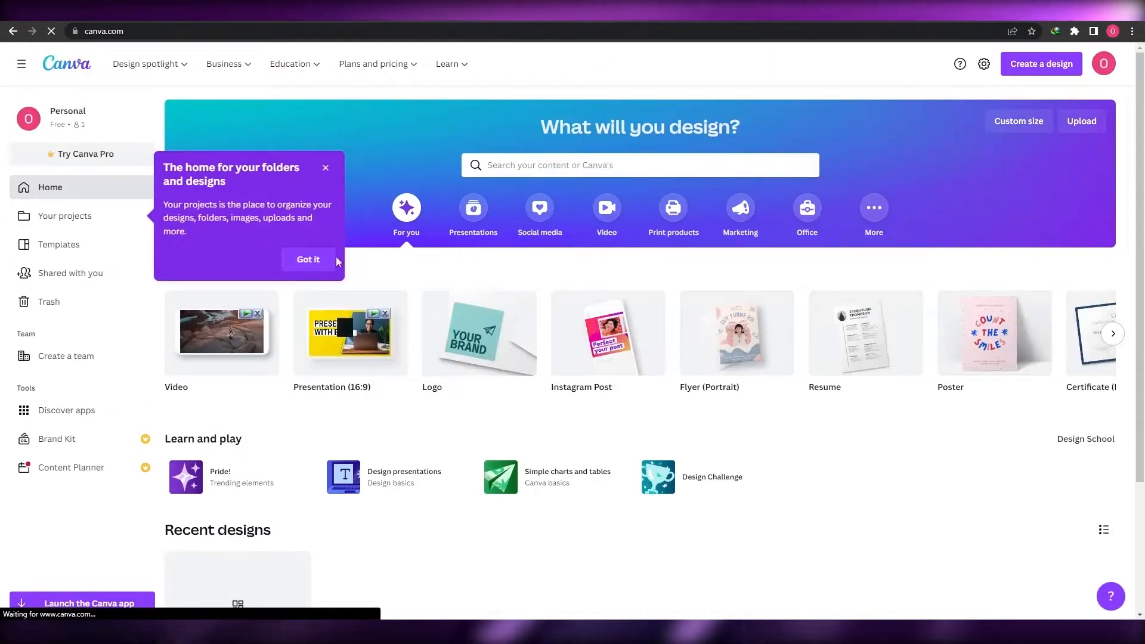
- Dismiss the tip about the home for folders and designs
click(326, 167)
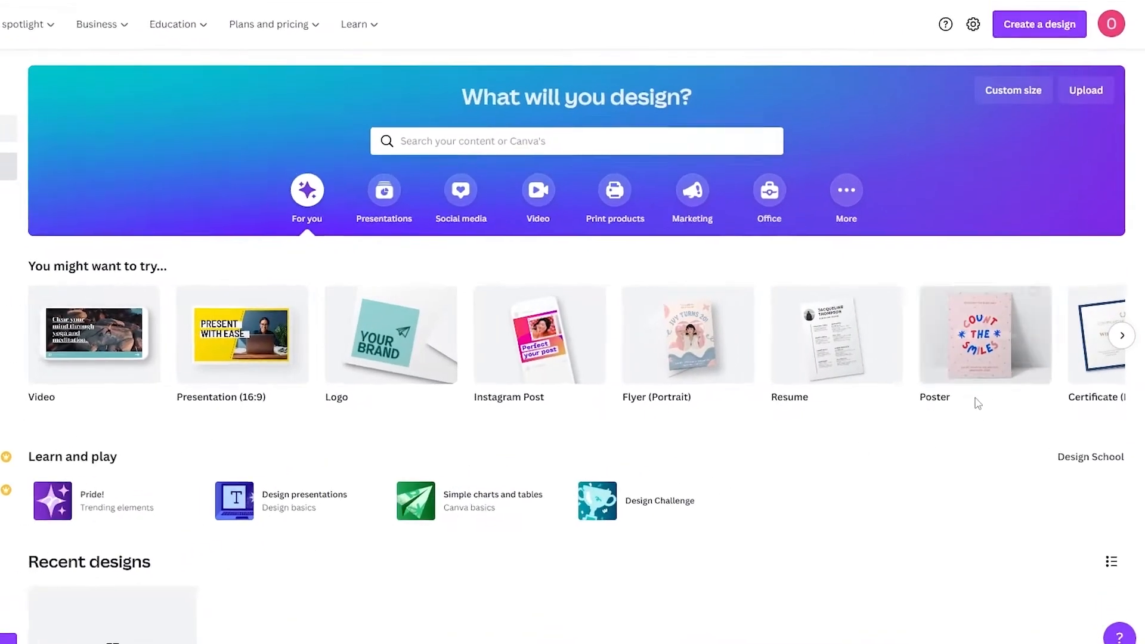
mouse_move(1015, 365)
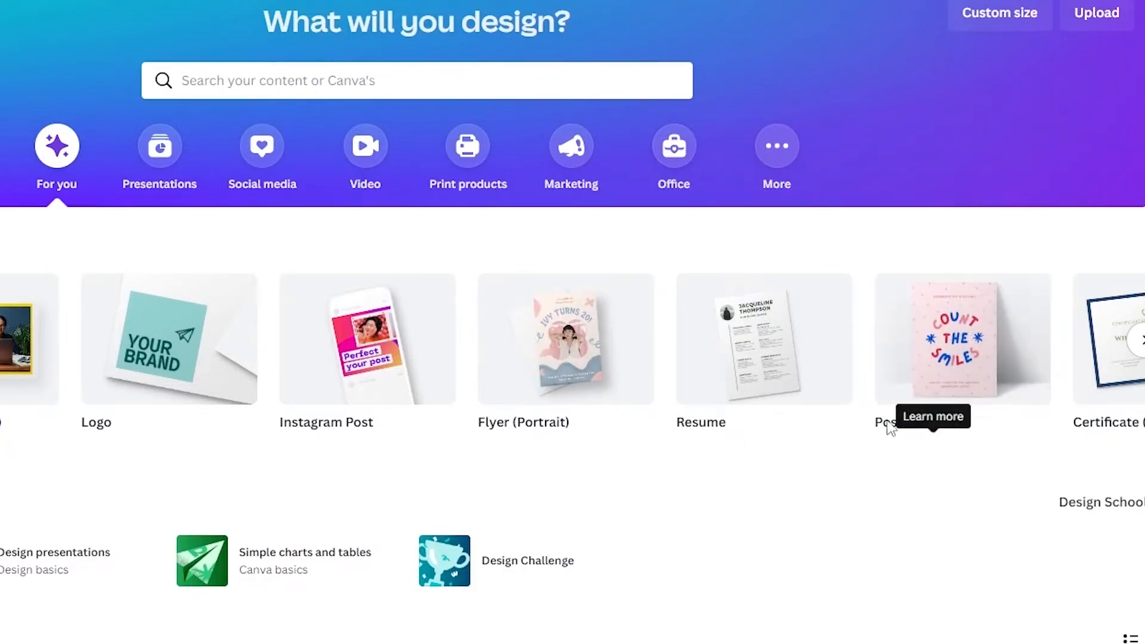
click(931, 383)
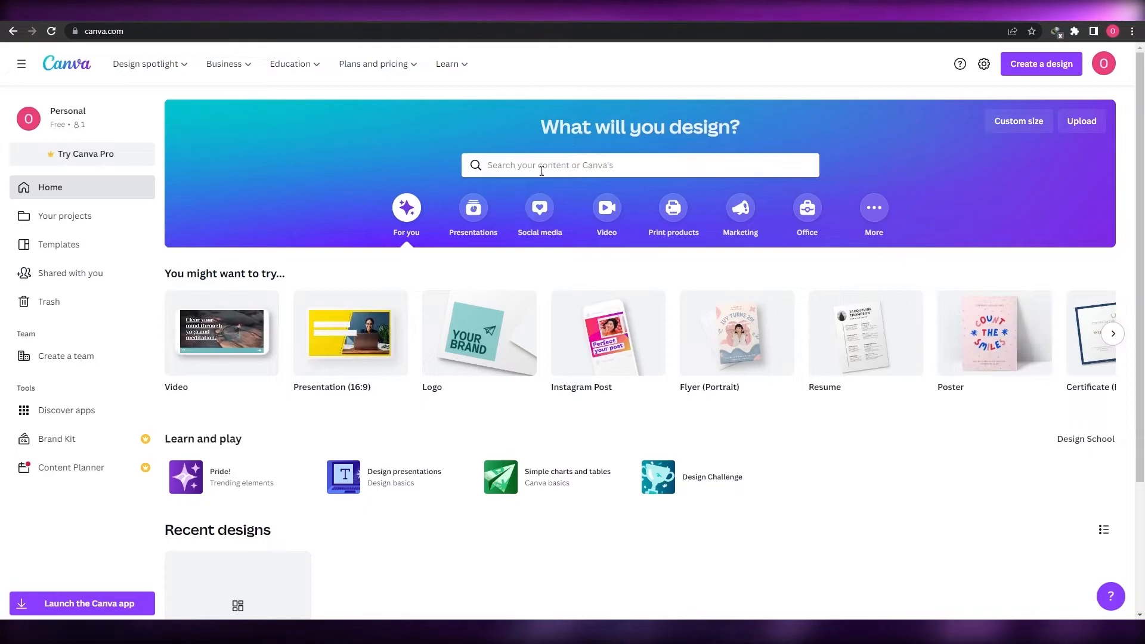
- Search for poster and open the Poster (24 × 36 in) templates
click(535, 158)
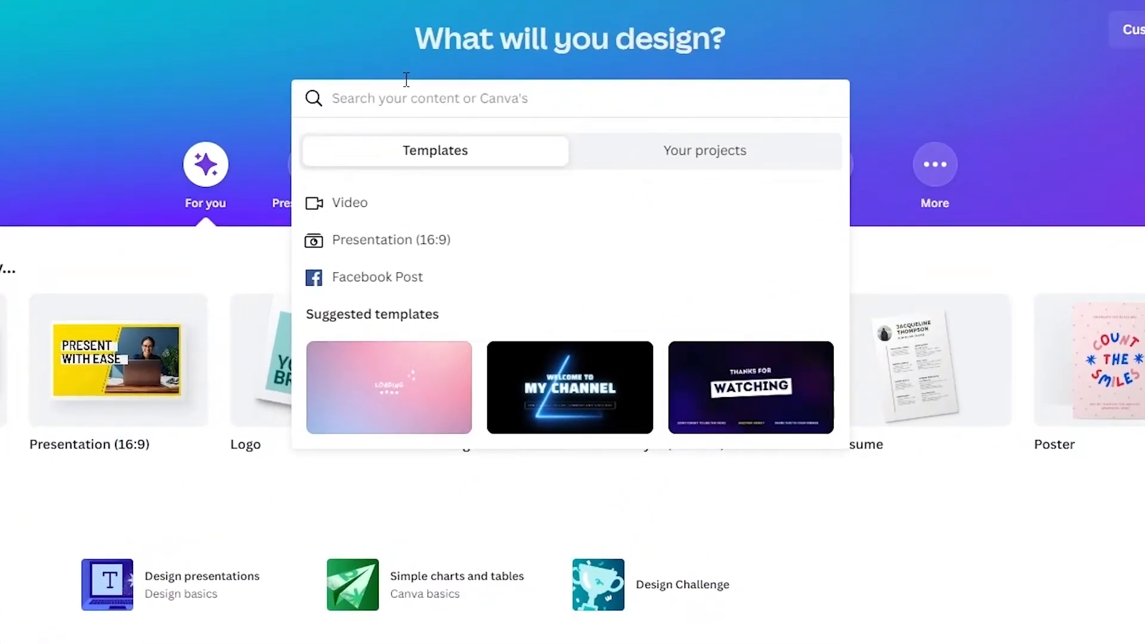
text(pos)
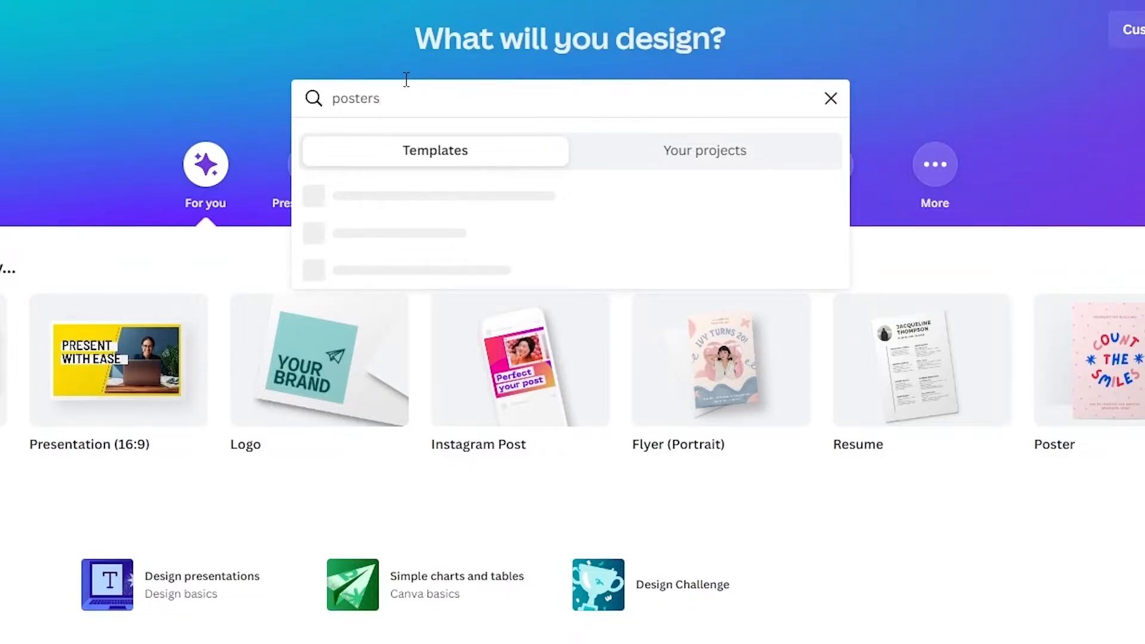
text(ters)
key(BackSpace)
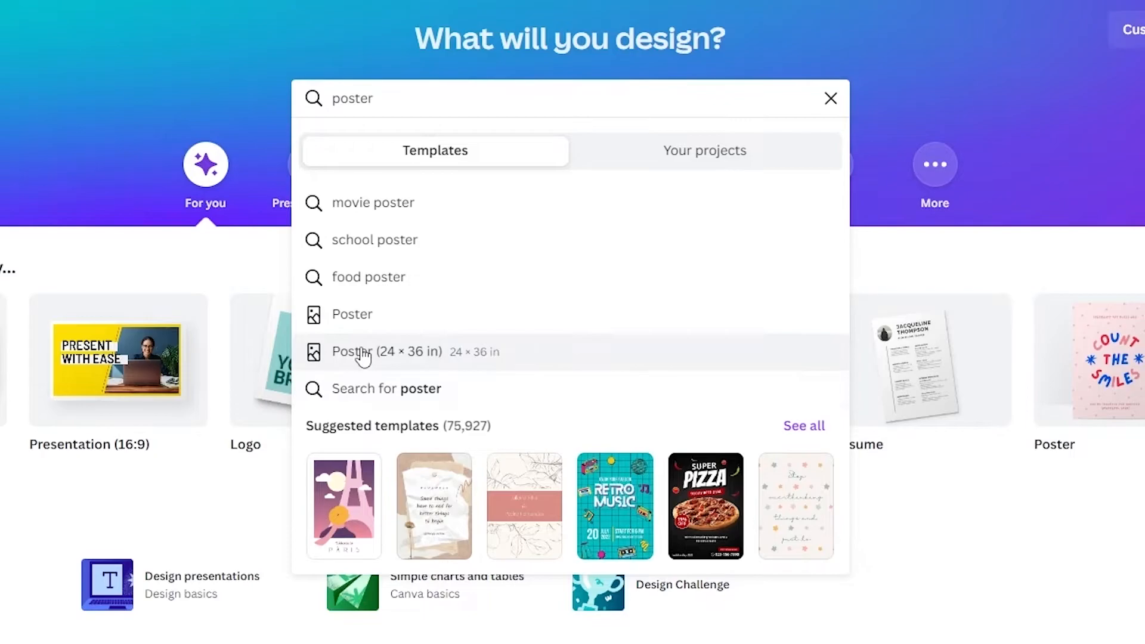
click(363, 352)
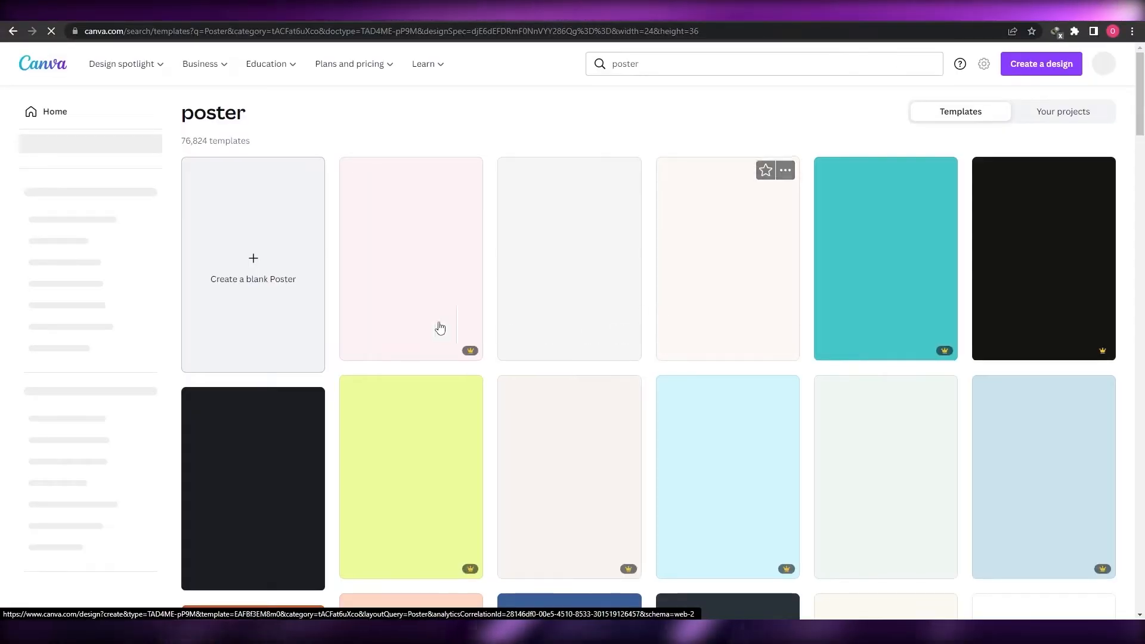
- Look through the poster template results for a suitable design
scroll(492, 291, down, 1)
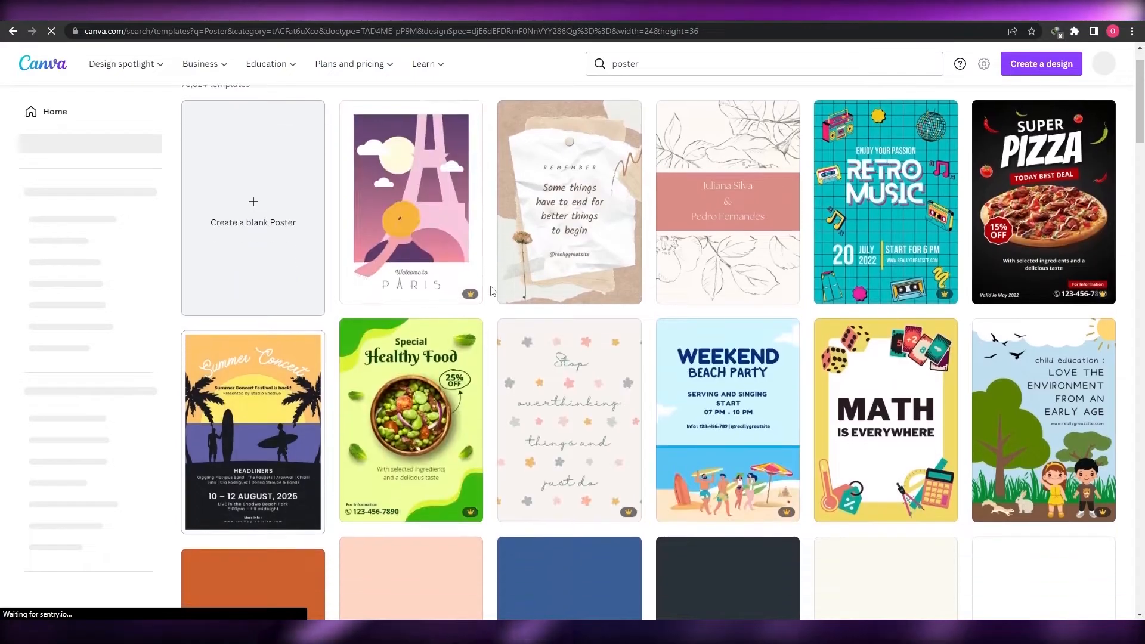
scroll(493, 291, down, 7)
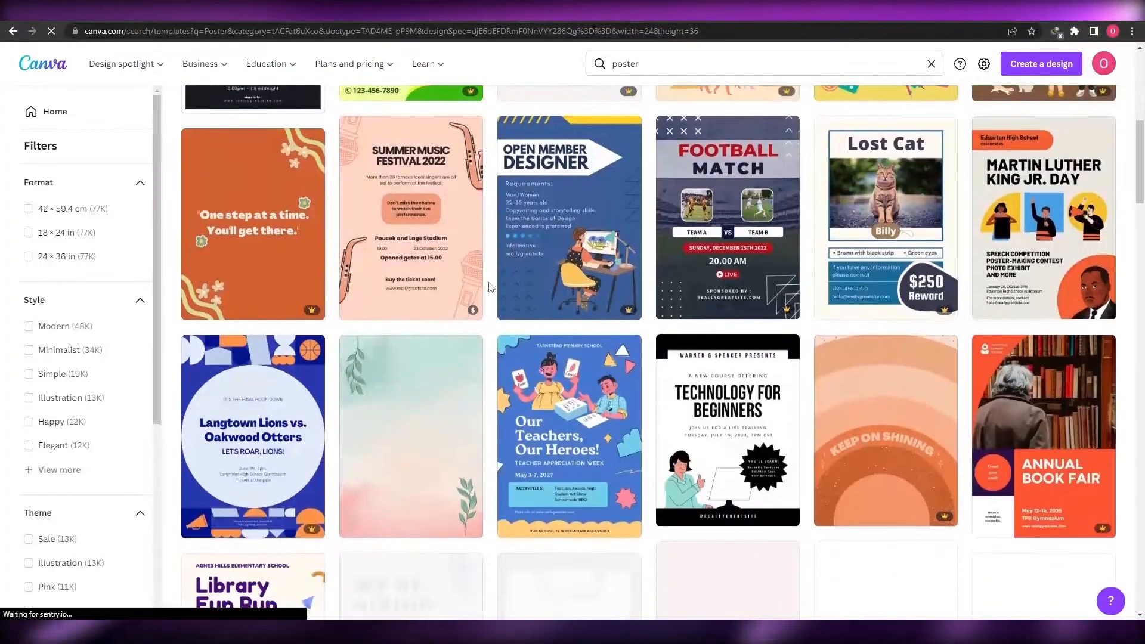
scroll(489, 287, down, 2)
scroll(489, 286, down, 1)
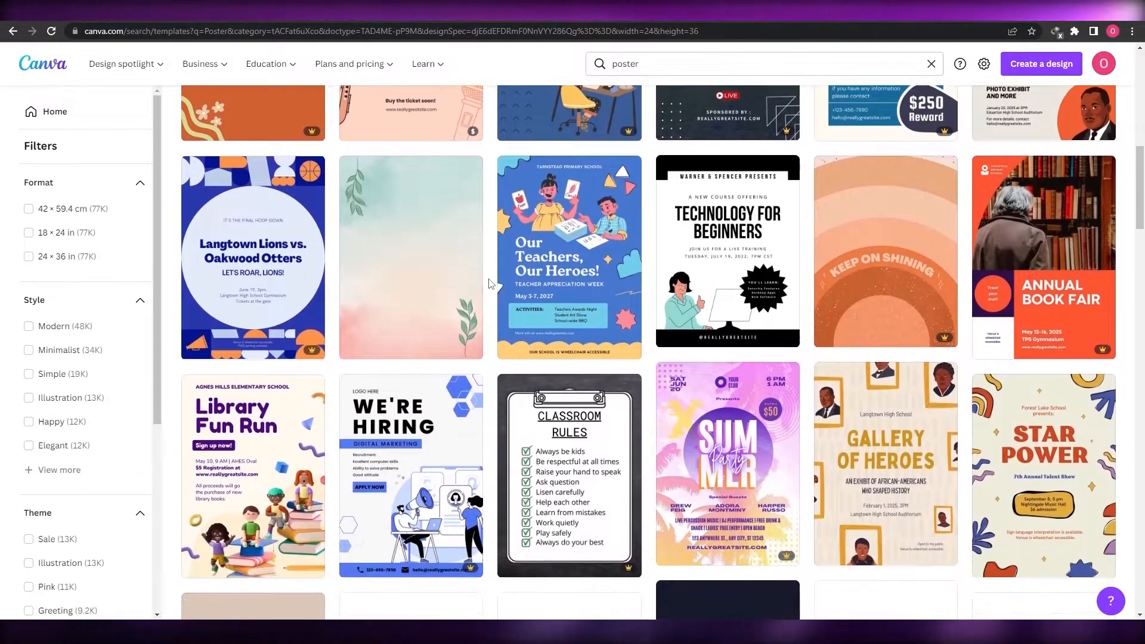
scroll(491, 284, down, 3)
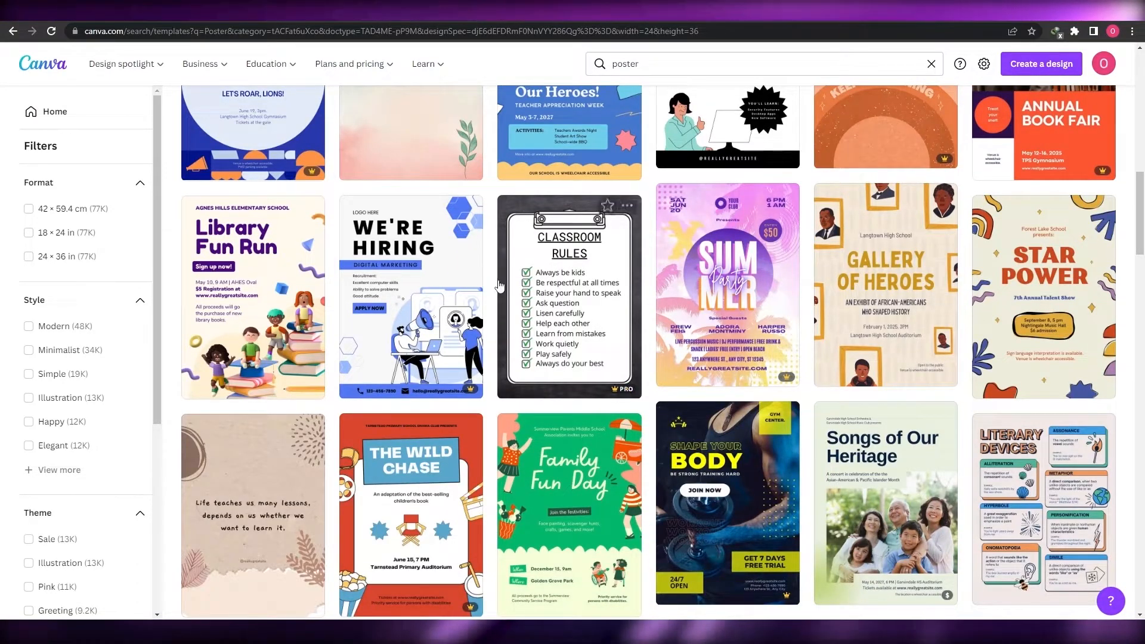
scroll(499, 287, down, 1)
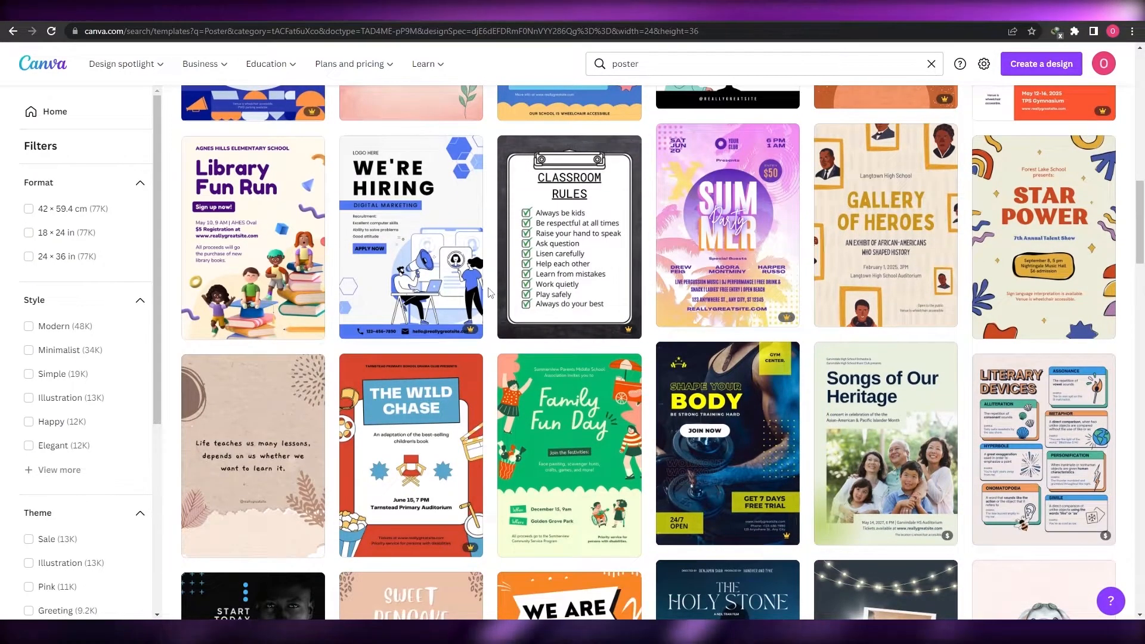
scroll(489, 292, down, 2)
scroll(489, 292, down, 3)
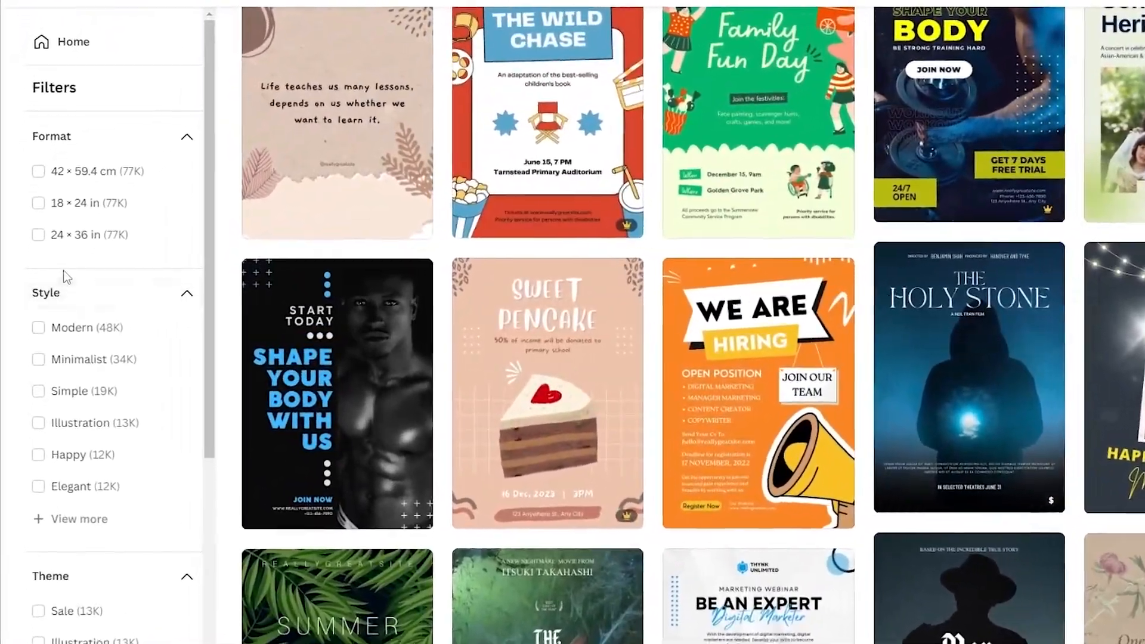
- Filter the poster templates to free ones and open the plain watercolor template with green leaf branches
scroll(77, 269, down, 7)
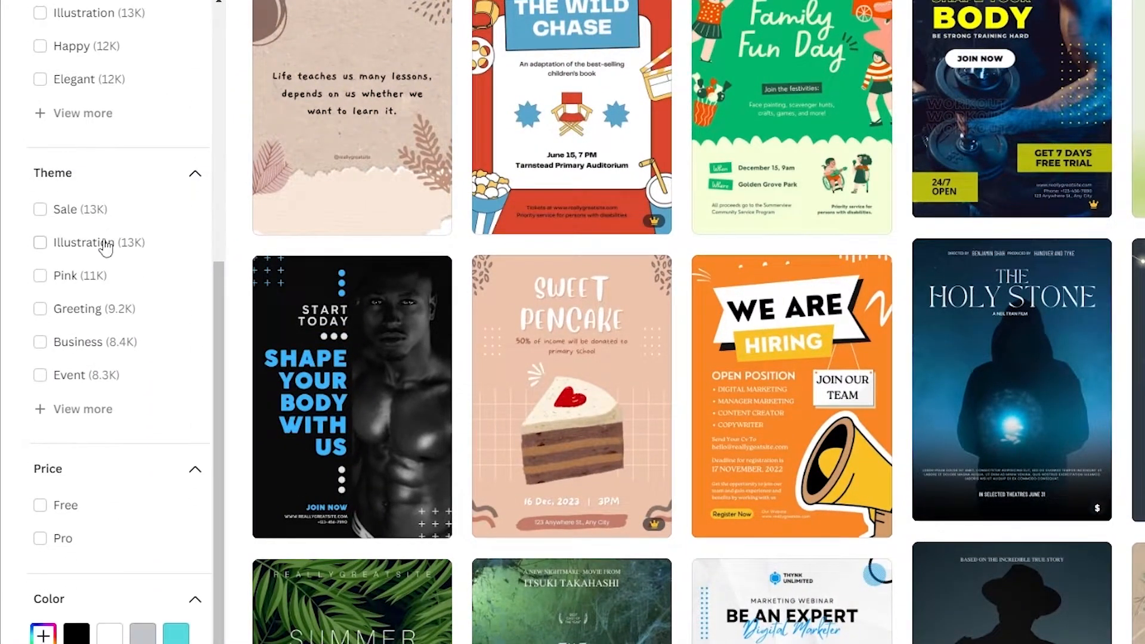
scroll(105, 246, down, 1)
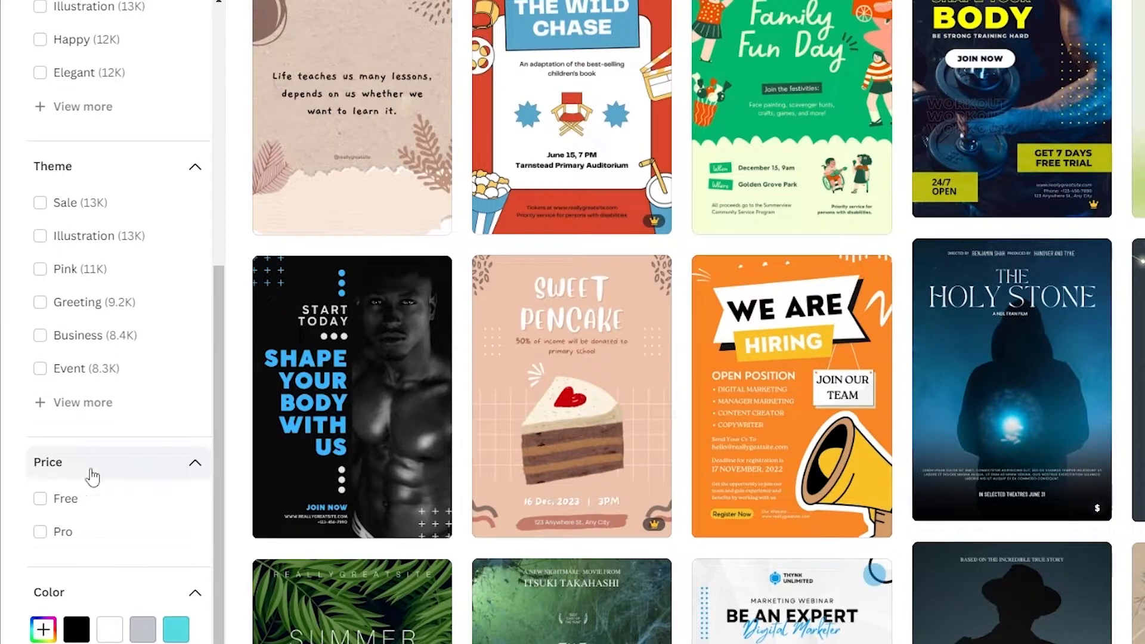
click(47, 506)
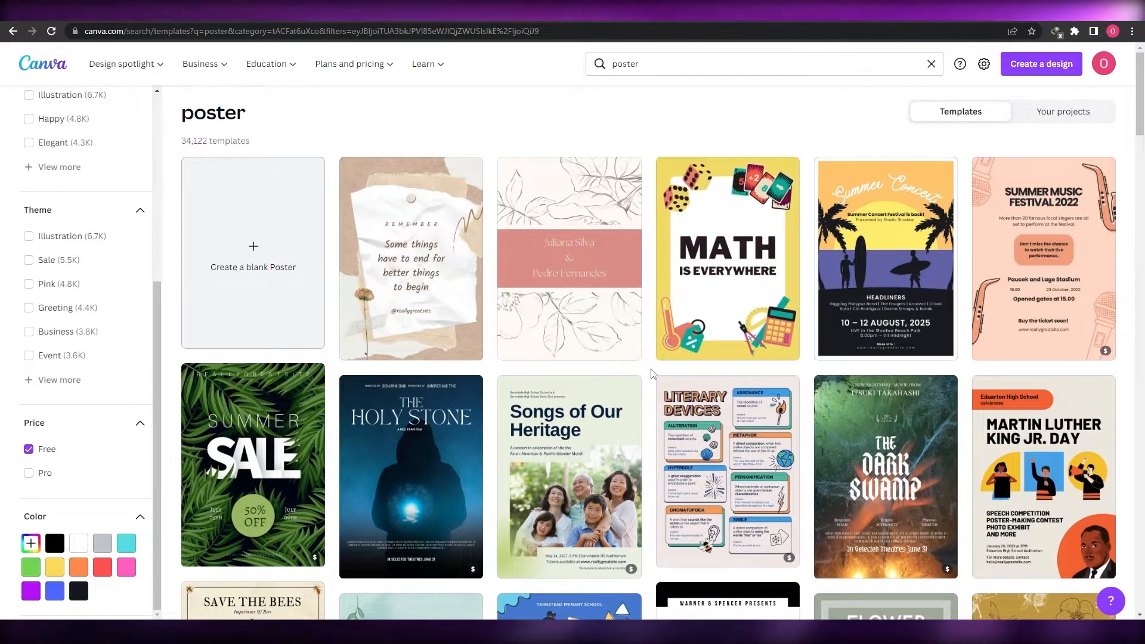
scroll(653, 373, down, 5)
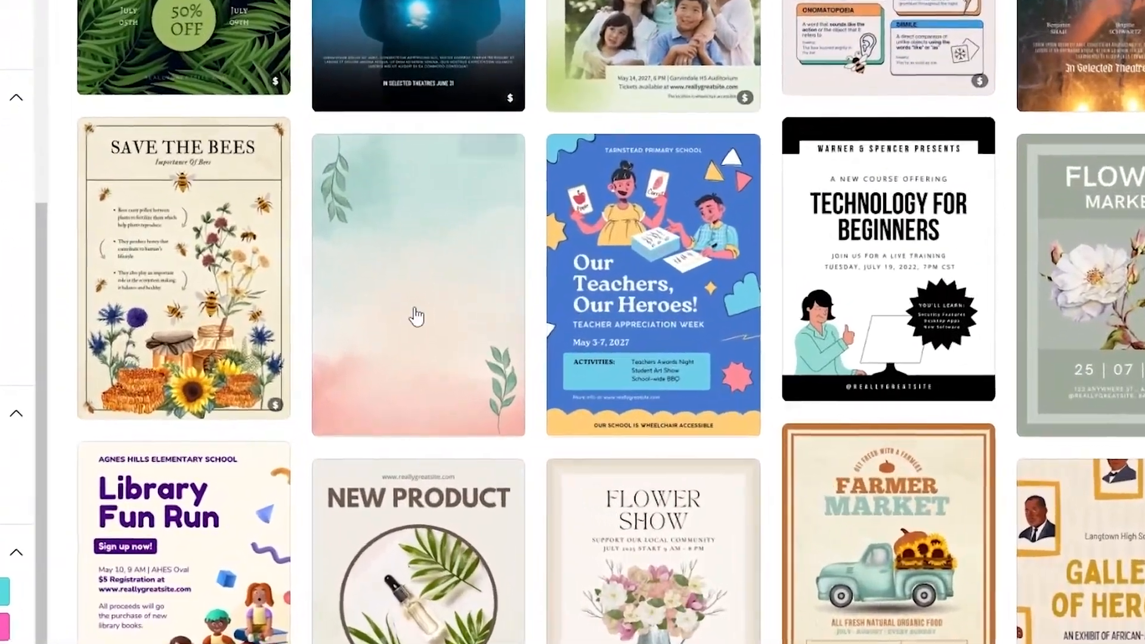
click(386, 301)
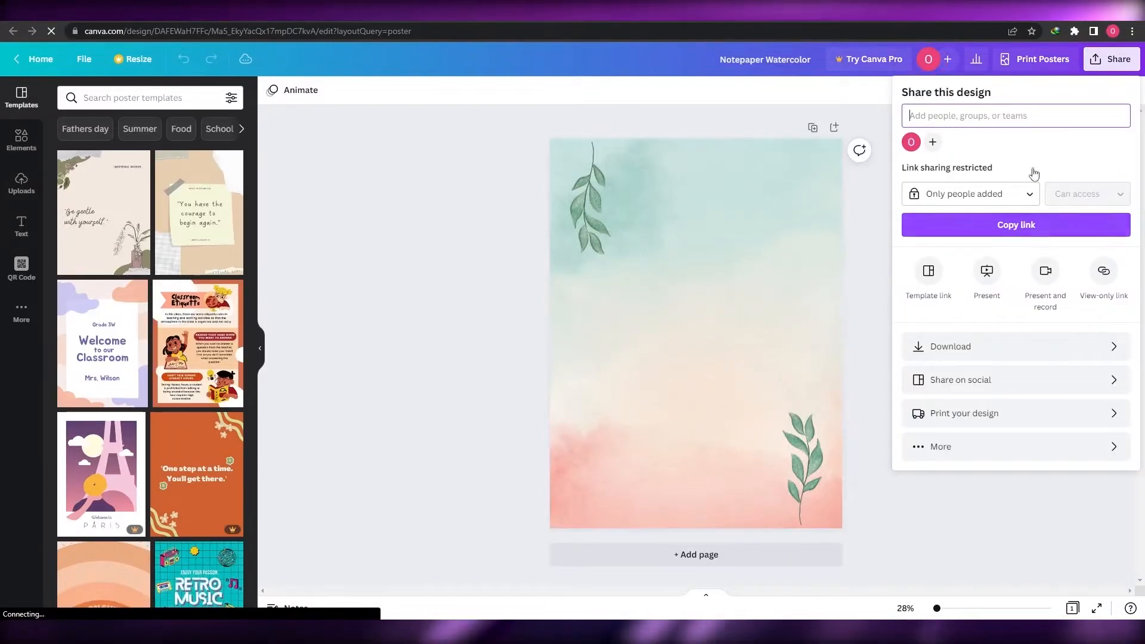
- Add the uploaded QR code image to the watercolor poster and place it in the page's lower-left corner
click(1112, 62)
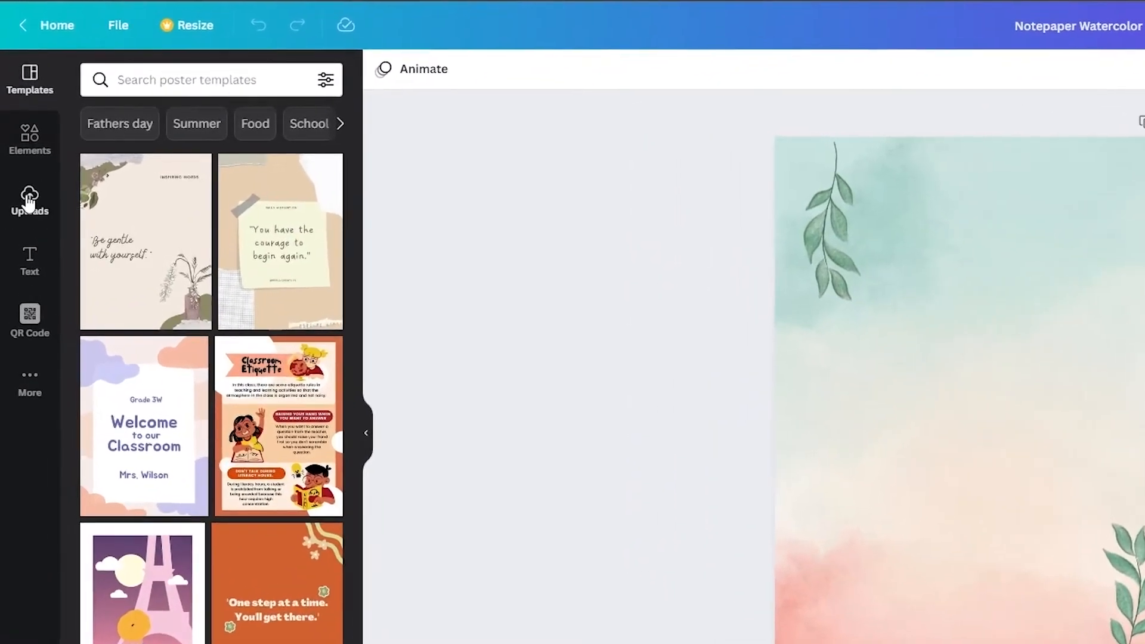
click(29, 201)
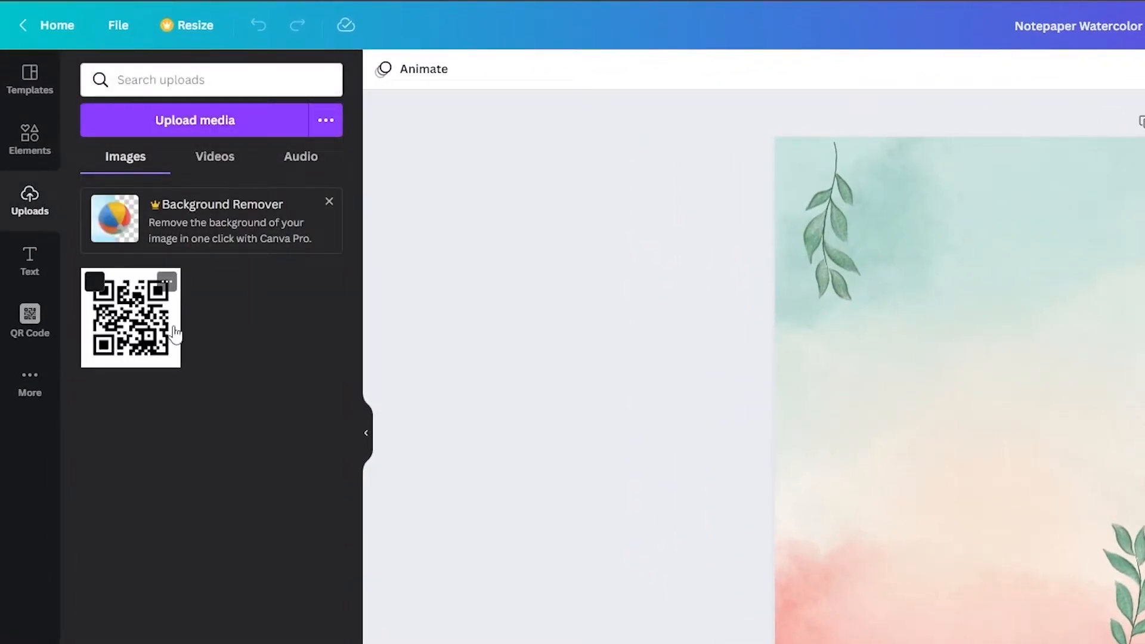
click(128, 336)
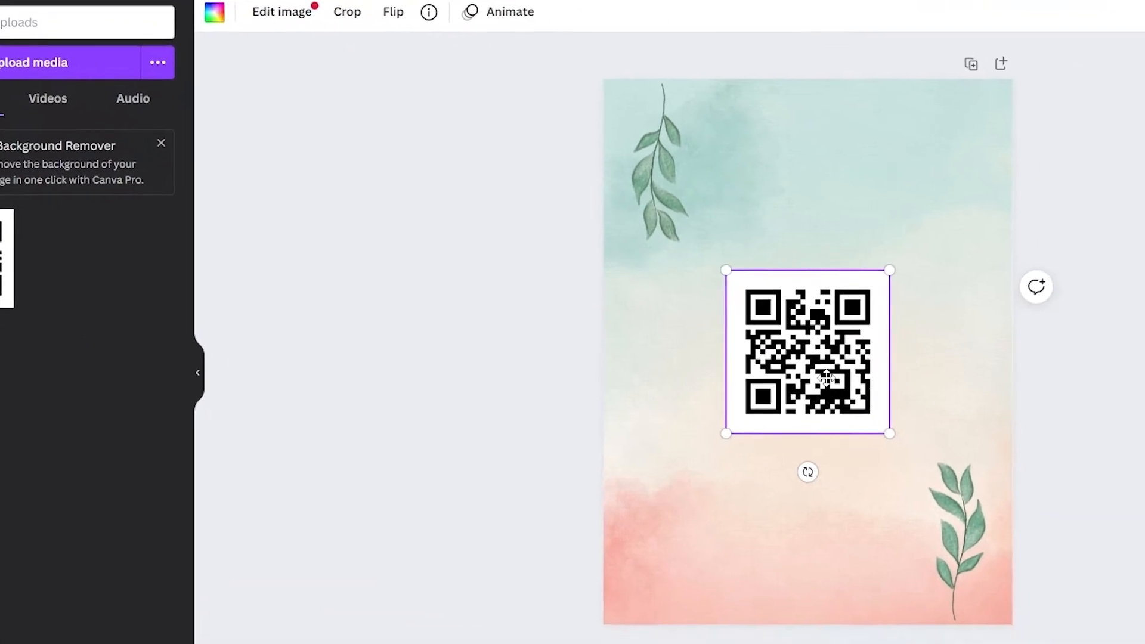
drag(962, 397, 877, 632)
drag(573, 528, 573, 517)
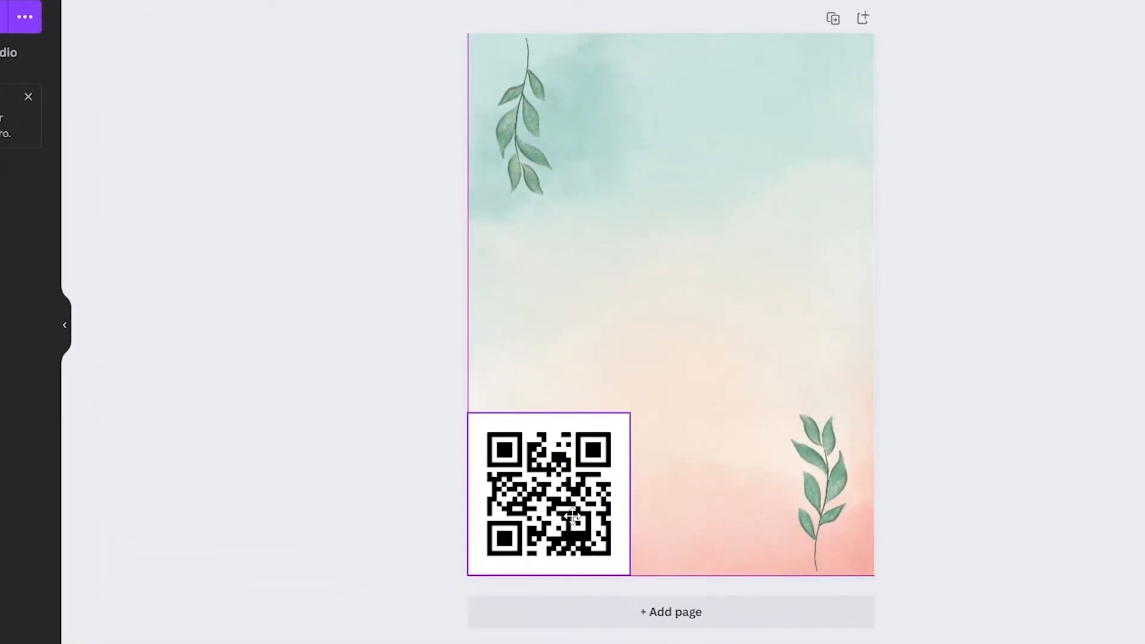
click(1006, 404)
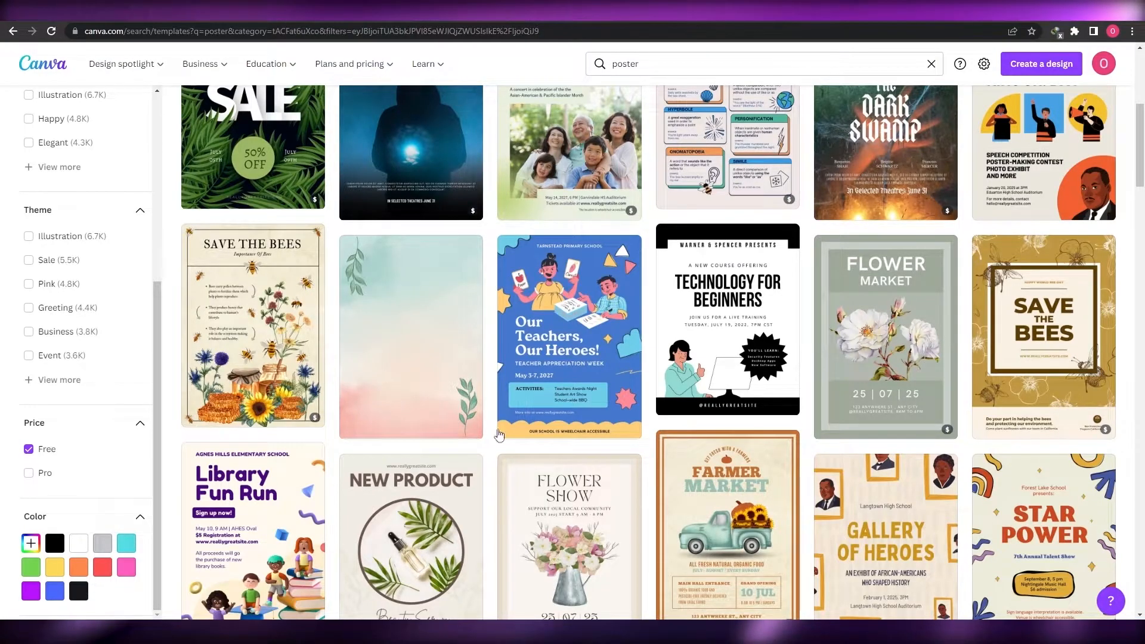
- Look through the free poster templates for a design with text and graphics
scroll(499, 435, down, 3)
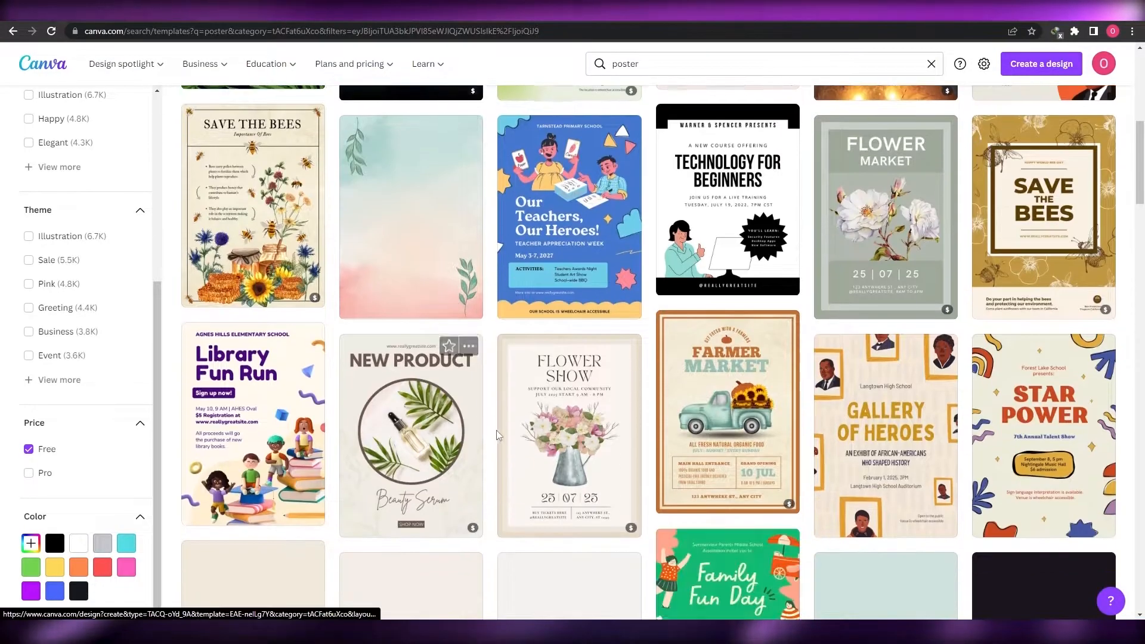
scroll(499, 435, down, 7)
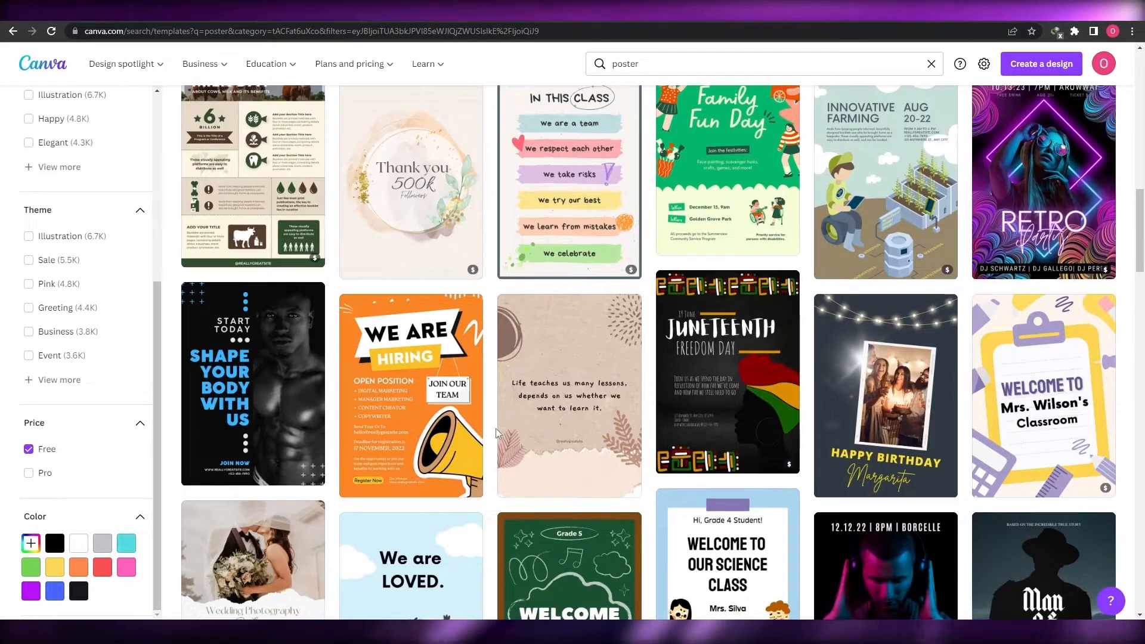
scroll(496, 428, down, 3)
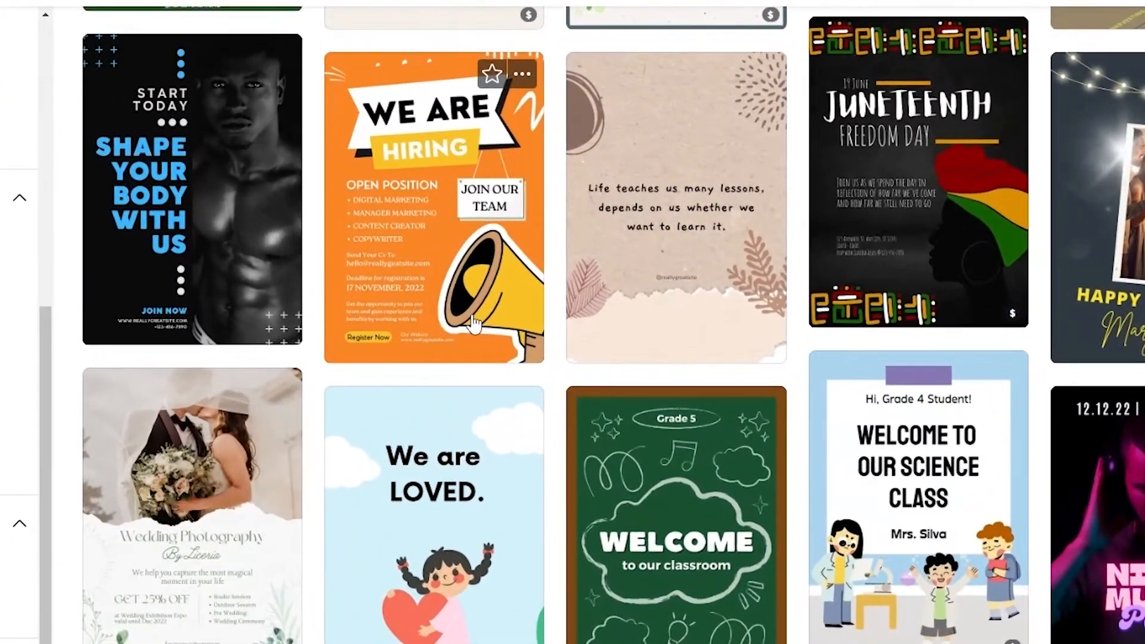
scroll(403, 307, down, 8)
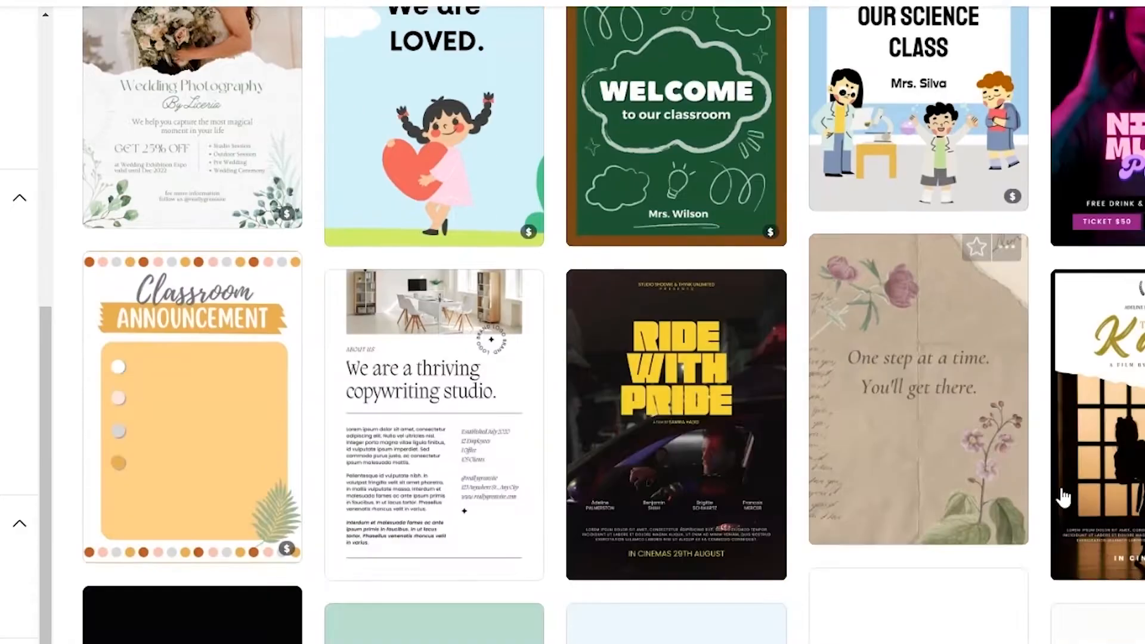
scroll(495, 352, up, 1)
scroll(550, 437, down, 6)
scroll(546, 438, up, 9)
scroll(544, 434, up, 10)
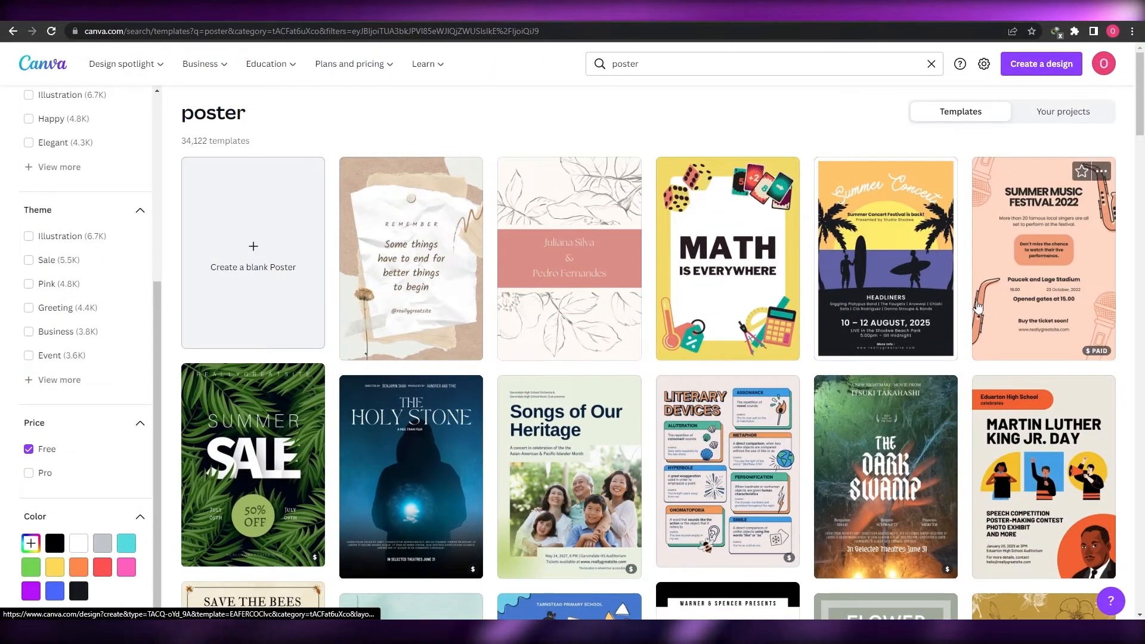
scroll(1092, 316, down, 3)
scroll(1035, 259, up, 3)
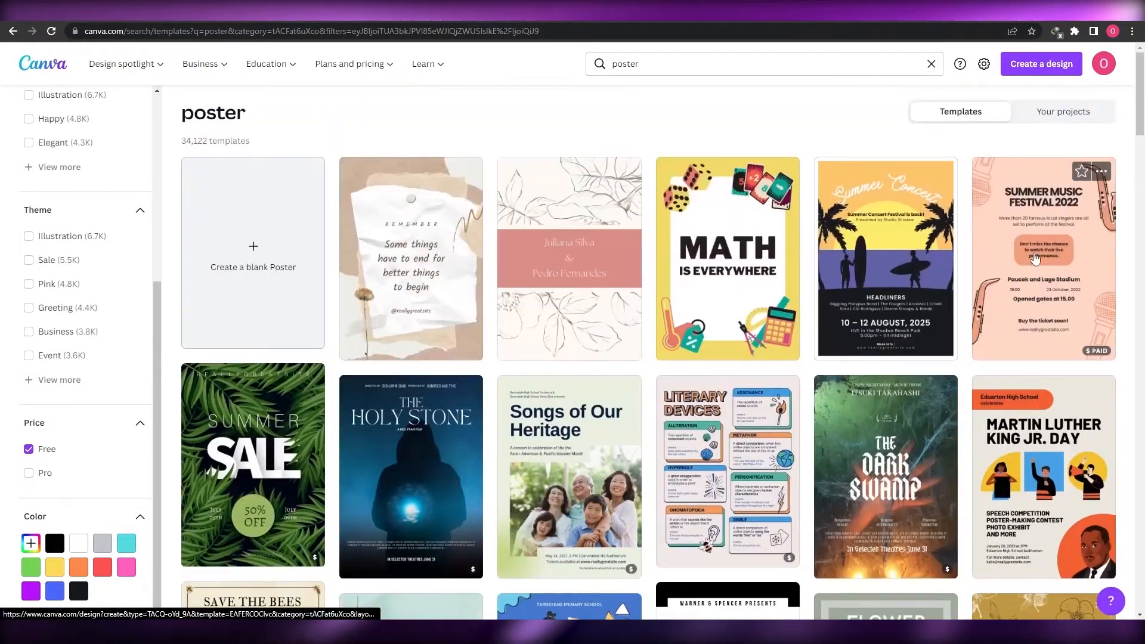
- Open the Summer Music Festival 2022 template and move its title and the description below it further up the page
click(1068, 251)
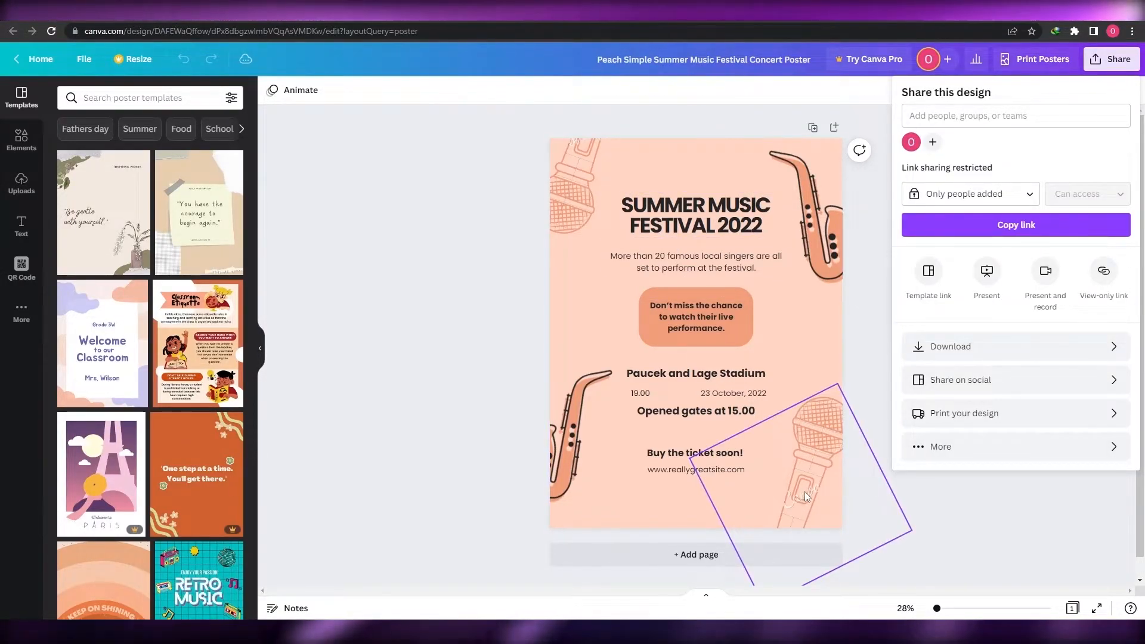
click(701, 230)
drag(701, 229, 701, 207)
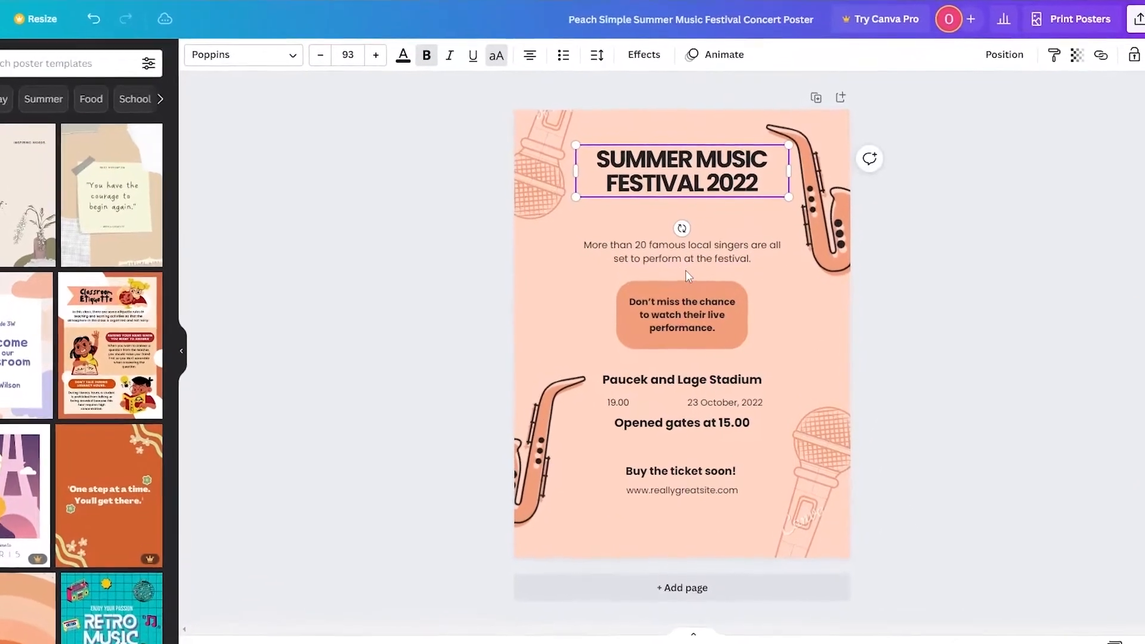
drag(687, 261, 679, 221)
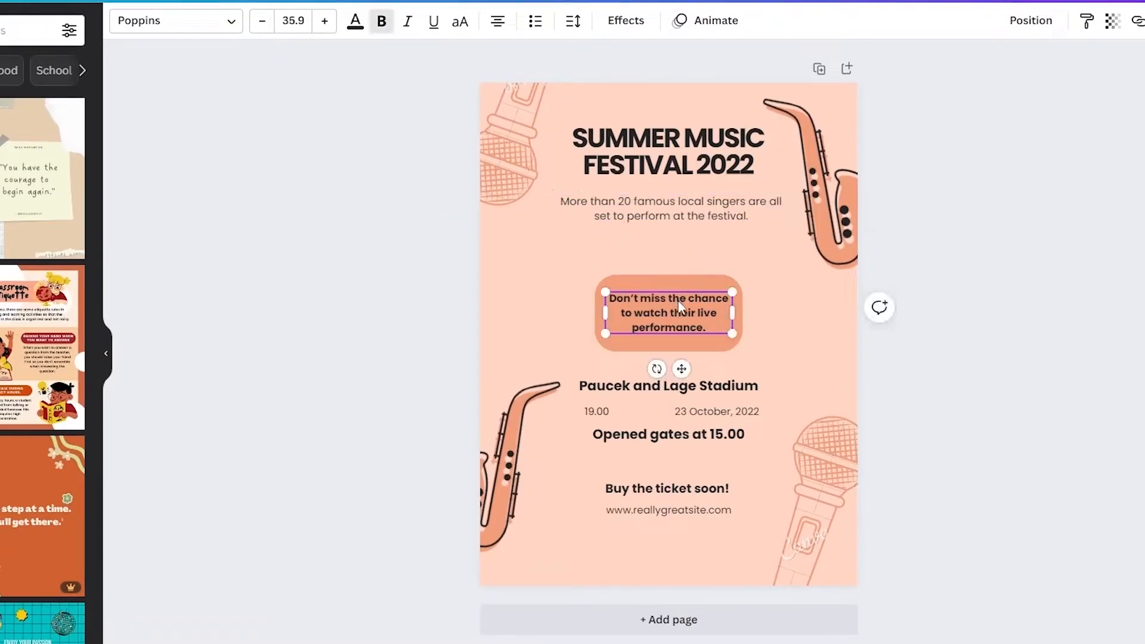
- Move the orange callout box, its text and all venue, date, gate, ticket and website lines up to free space near the page's lower edge
drag(682, 285, 683, 255)
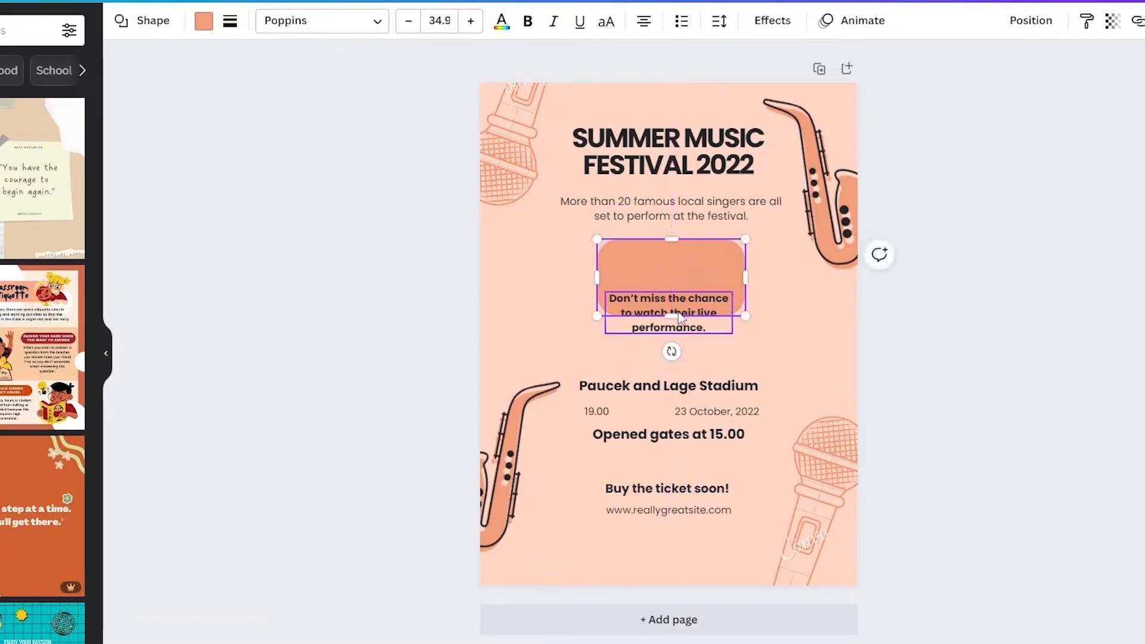
drag(676, 333, 679, 307)
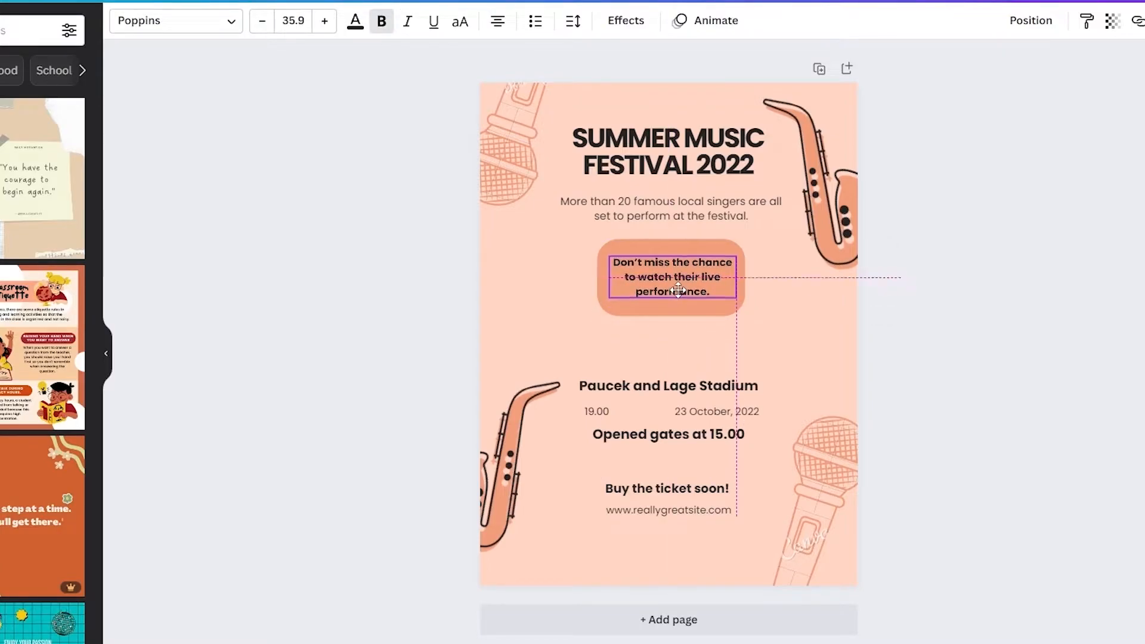
drag(670, 389, 674, 342)
drag(674, 410, 674, 368)
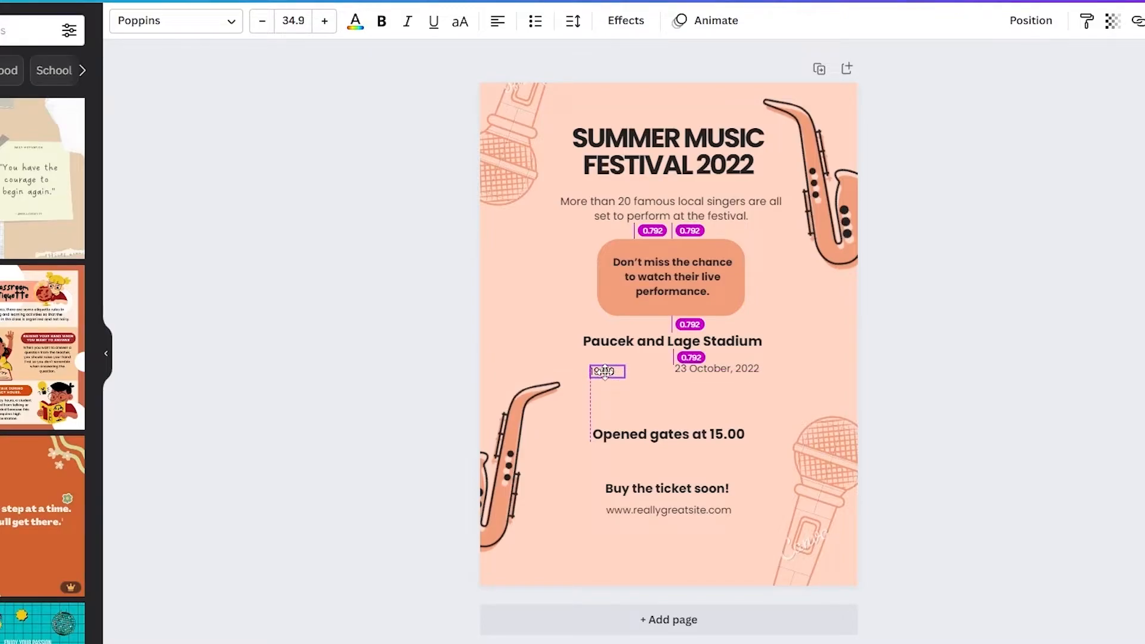
drag(699, 427, 700, 409)
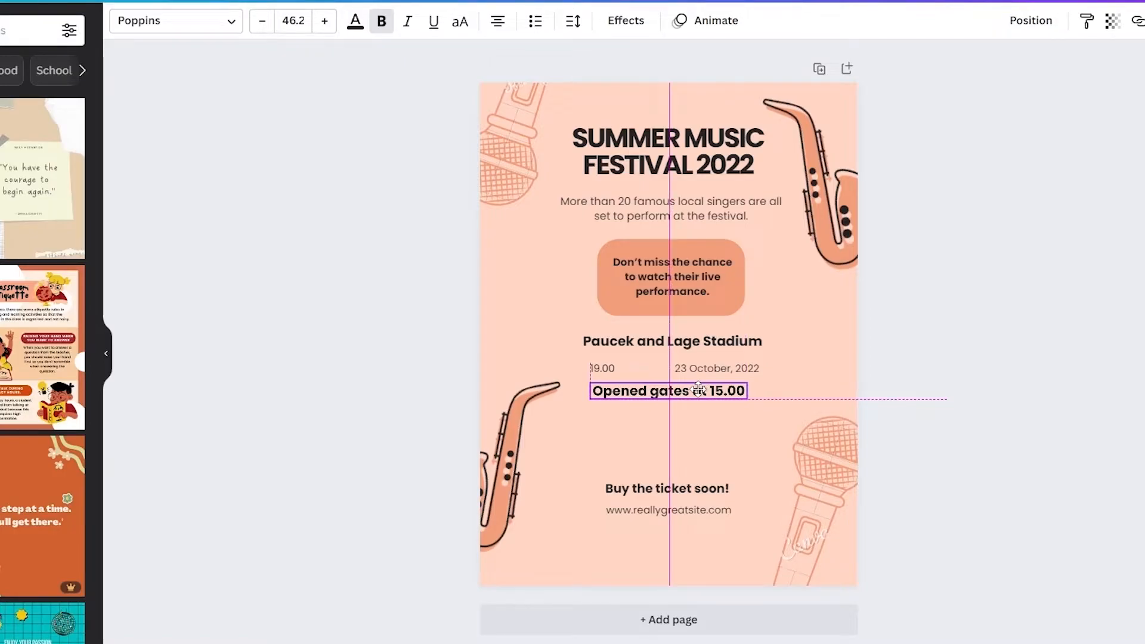
drag(692, 490, 692, 422)
drag(674, 508, 673, 471)
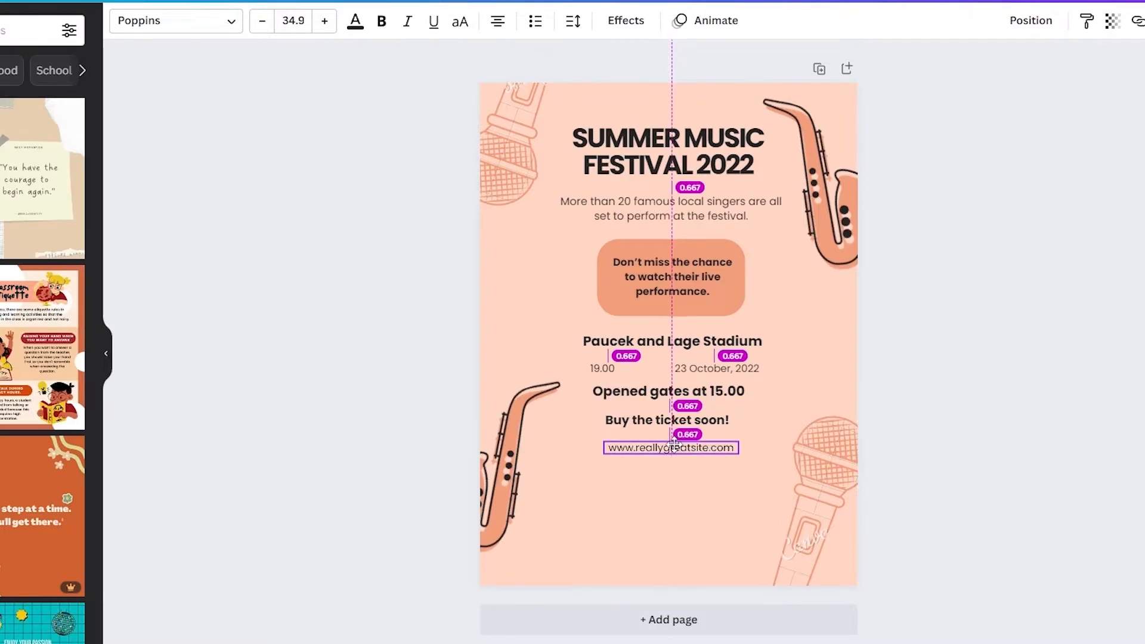
click(1016, 432)
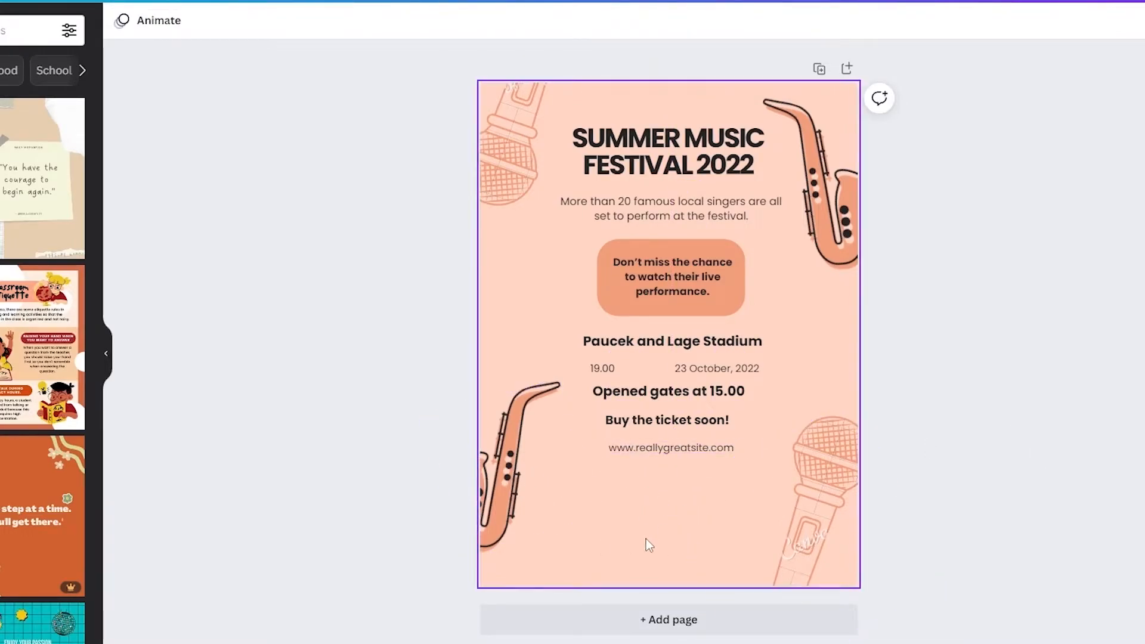
- Add the uploaded QR code image to the festival poster and place it centred below the website address
click(36, 157)
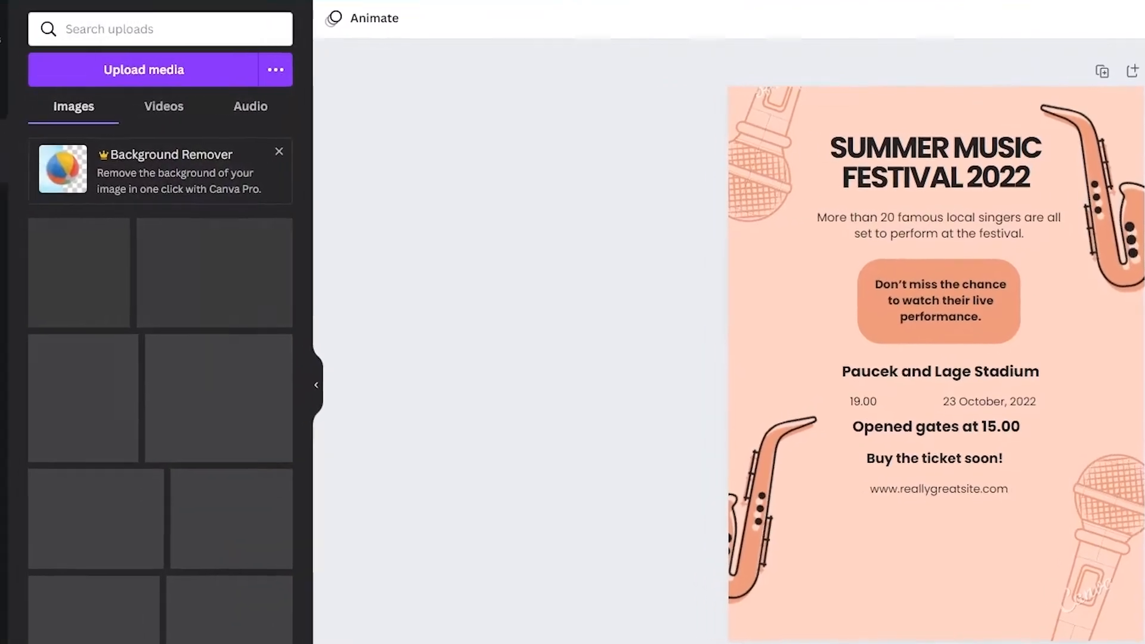
click(147, 315)
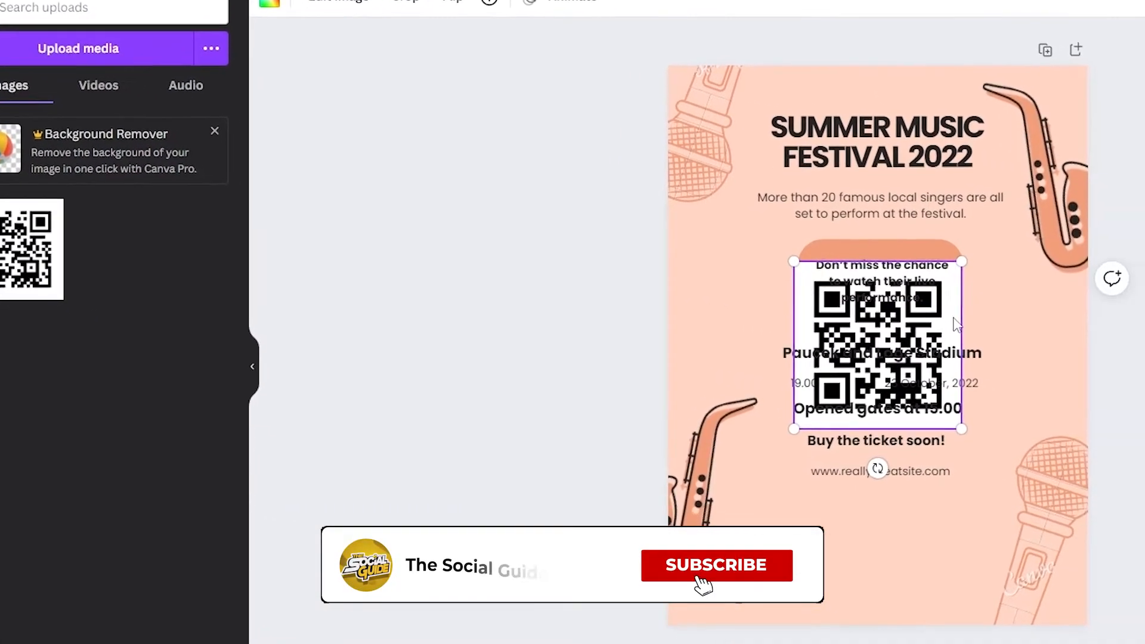
drag(957, 325, 950, 526)
drag(658, 462, 656, 472)
drag(666, 577, 627, 539)
drag(548, 476, 575, 485)
click(913, 442)
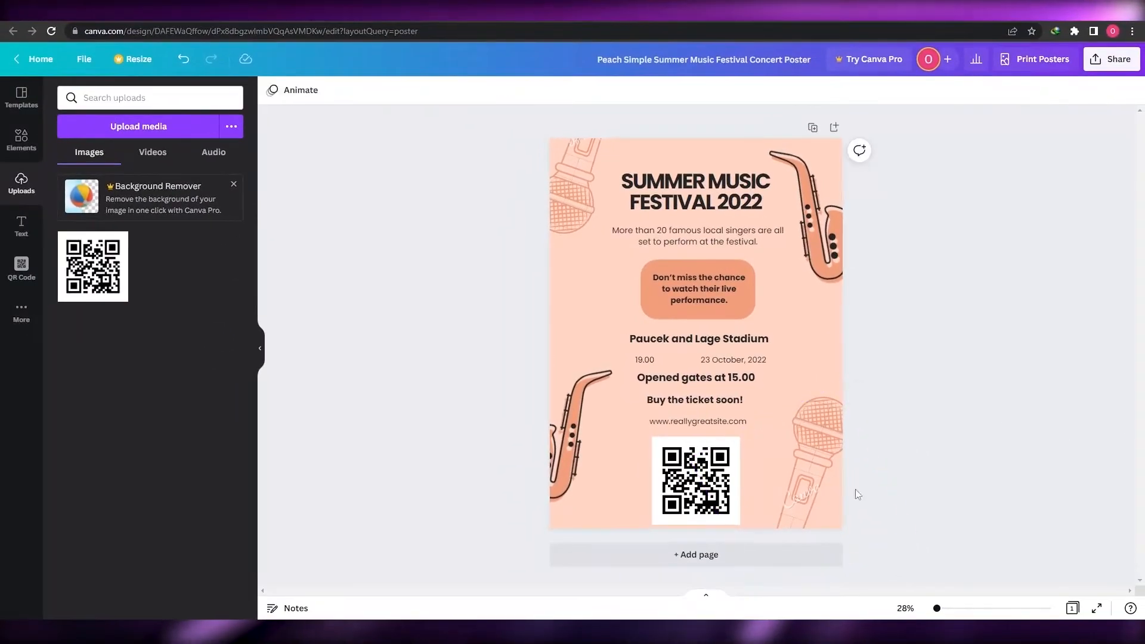
- Delete the two peach microphone graphics from the poster's lower-right and upper-left corners
click(804, 479)
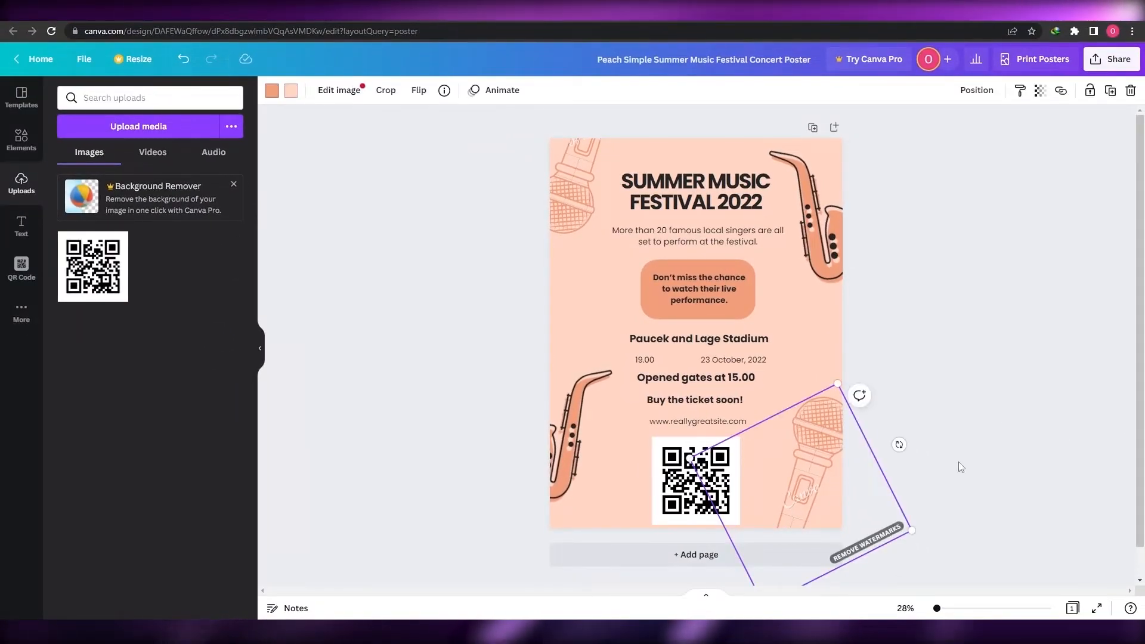
click(958, 461)
click(582, 204)
key(Delete)
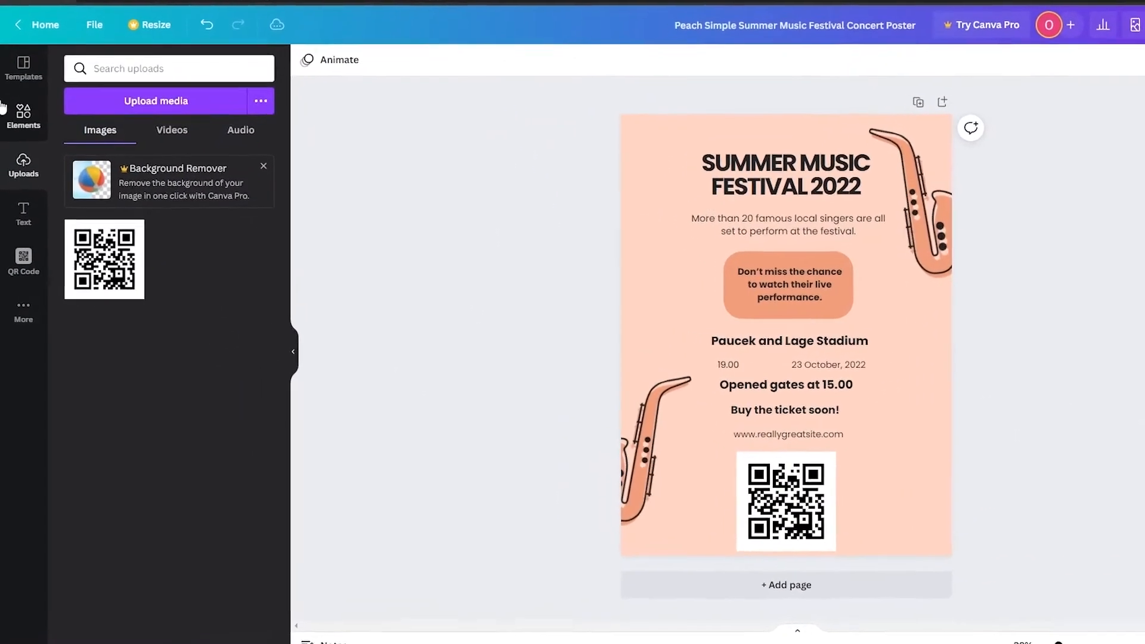
- Search the graphic elements for "mic"
click(13, 74)
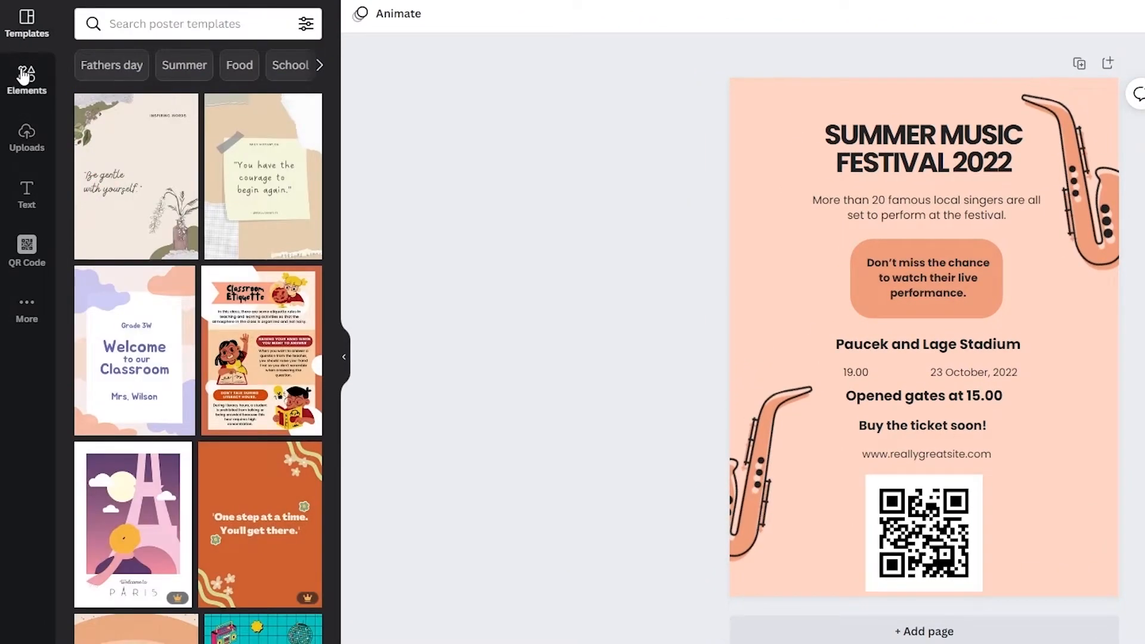
click(23, 75)
click(214, 18)
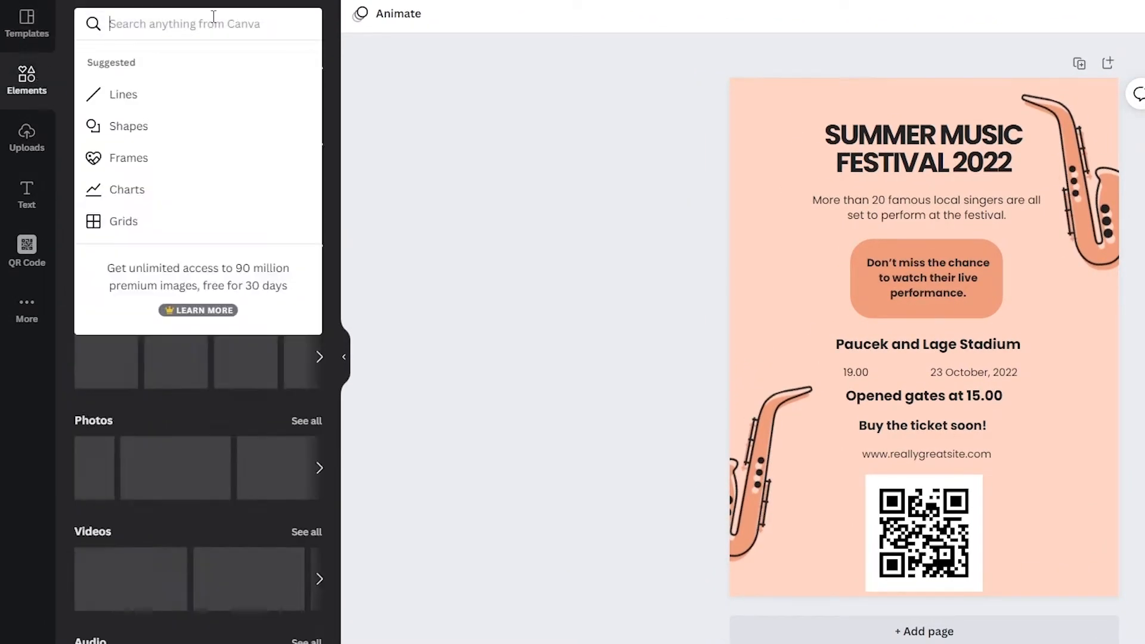
text(mic)
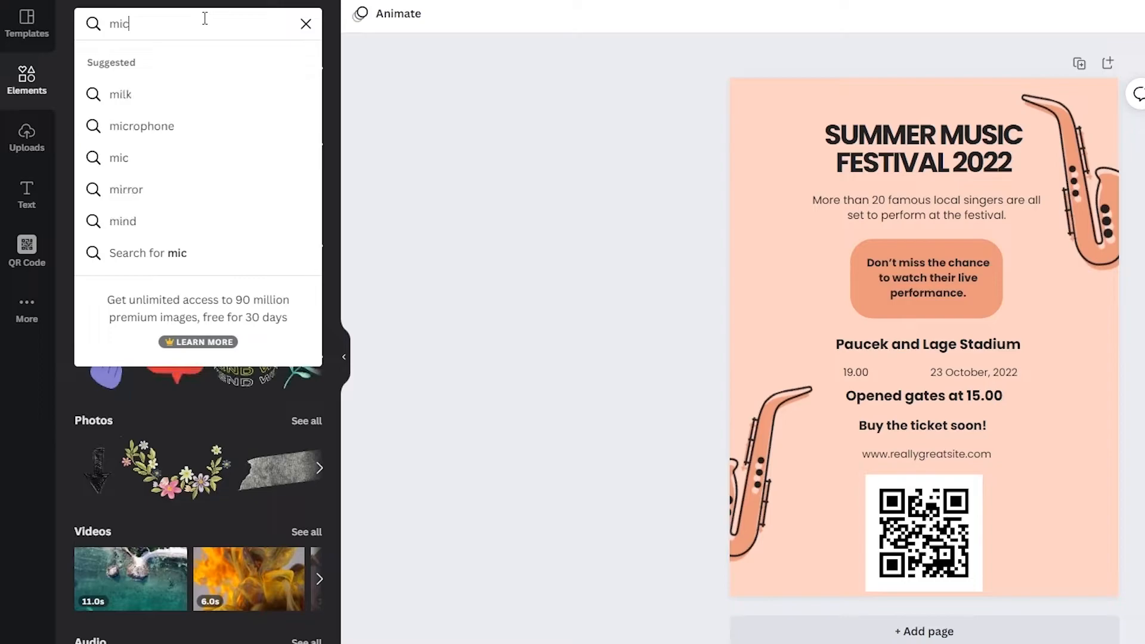
key(Return)
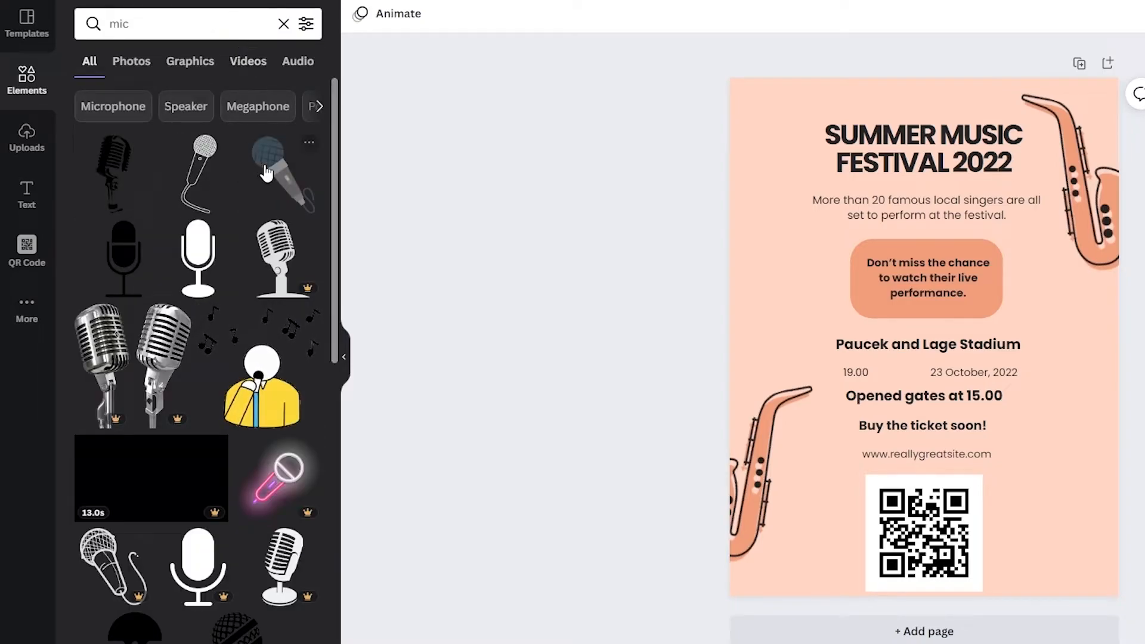
- Add the outlined microphone with a cable, enlarge it slightly and place it in the poster's lower-right corner with its handle running off the page
click(221, 178)
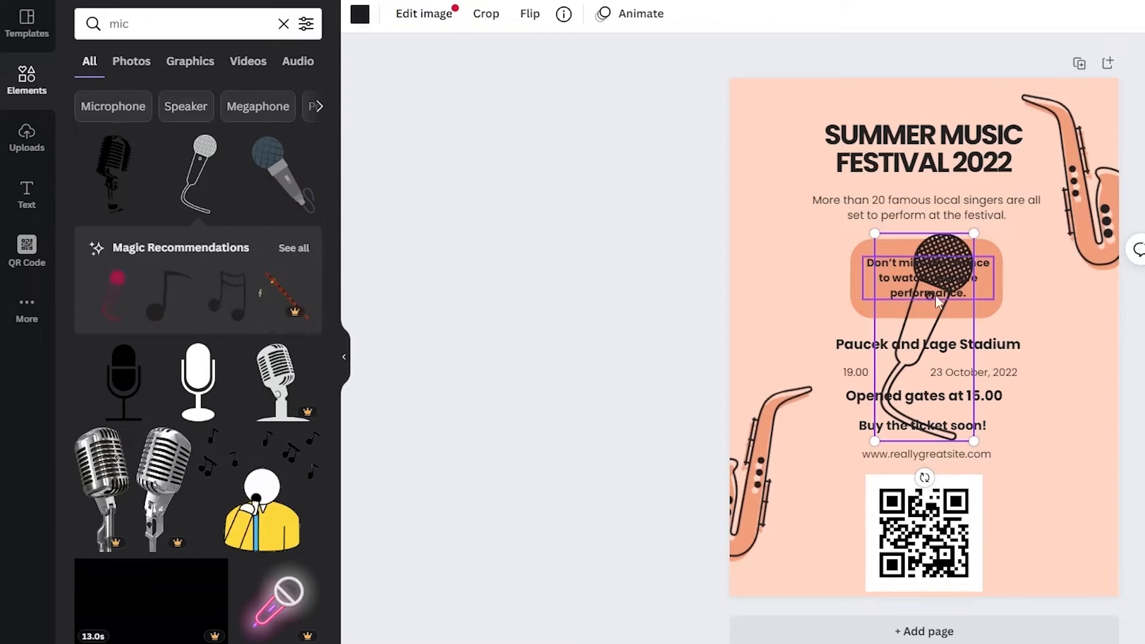
drag(927, 330, 1065, 603)
drag(807, 569, 792, 560)
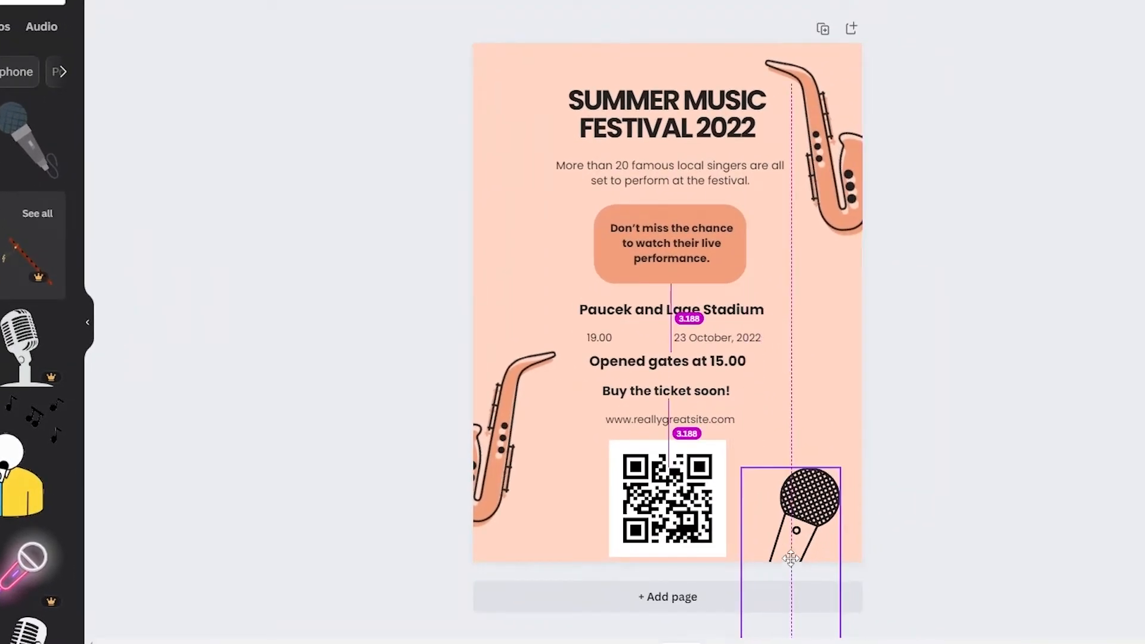
drag(846, 472, 867, 432)
drag(811, 511, 801, 527)
- Add a second outlined microphone, rotate it head-down, enlarge it and place it in the poster's upper-left corner beside the title
click(0, 143)
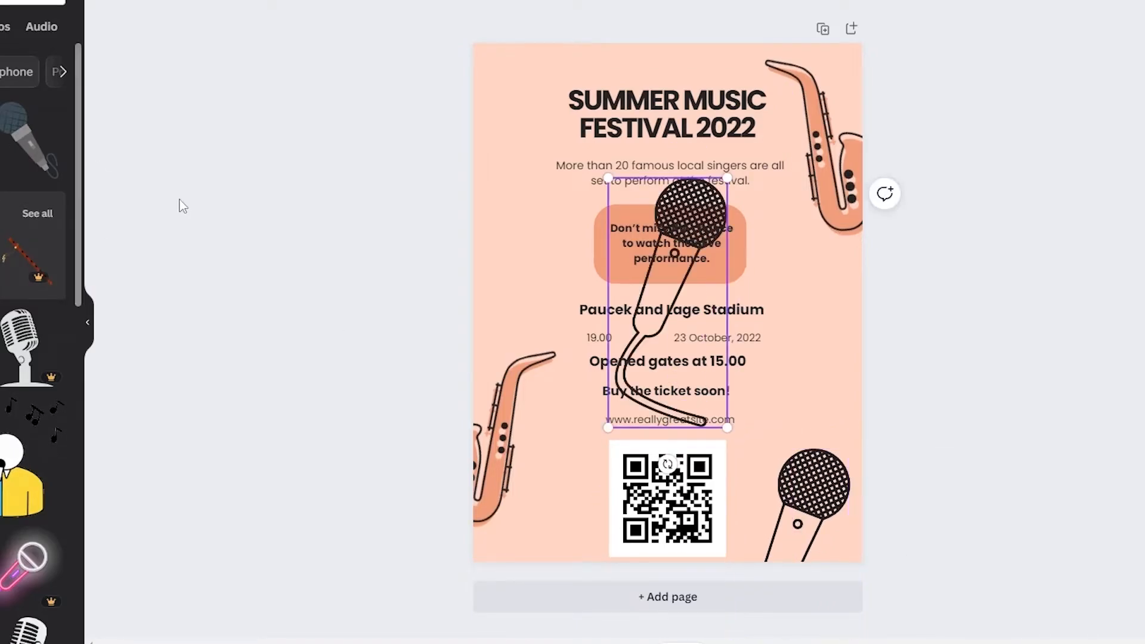
drag(618, 267, 471, 114)
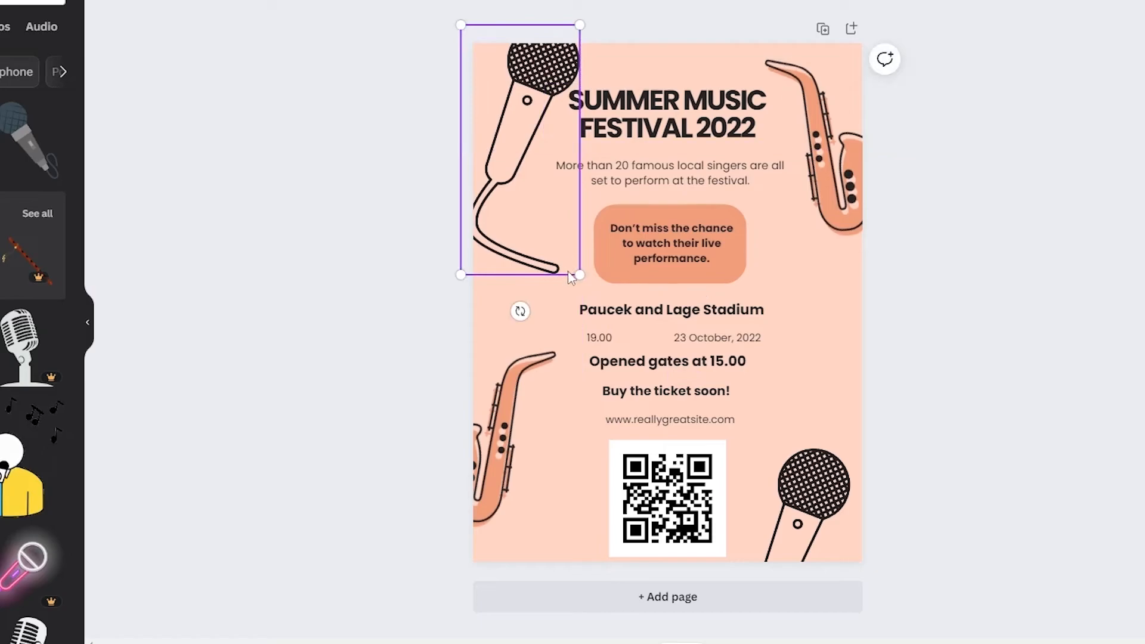
drag(517, 313, 569, 27)
drag(518, 173, 572, 67)
drag(578, 162, 580, 213)
click(547, 141)
click(1126, 171)
drag(523, 173, 529, 107)
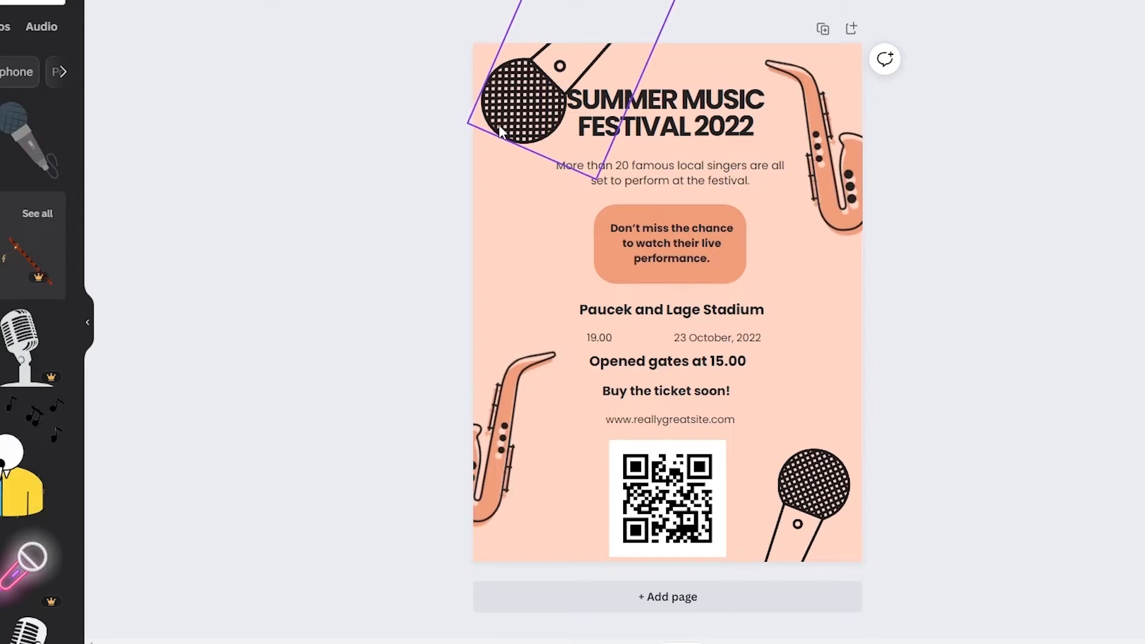
drag(500, 131, 496, 126)
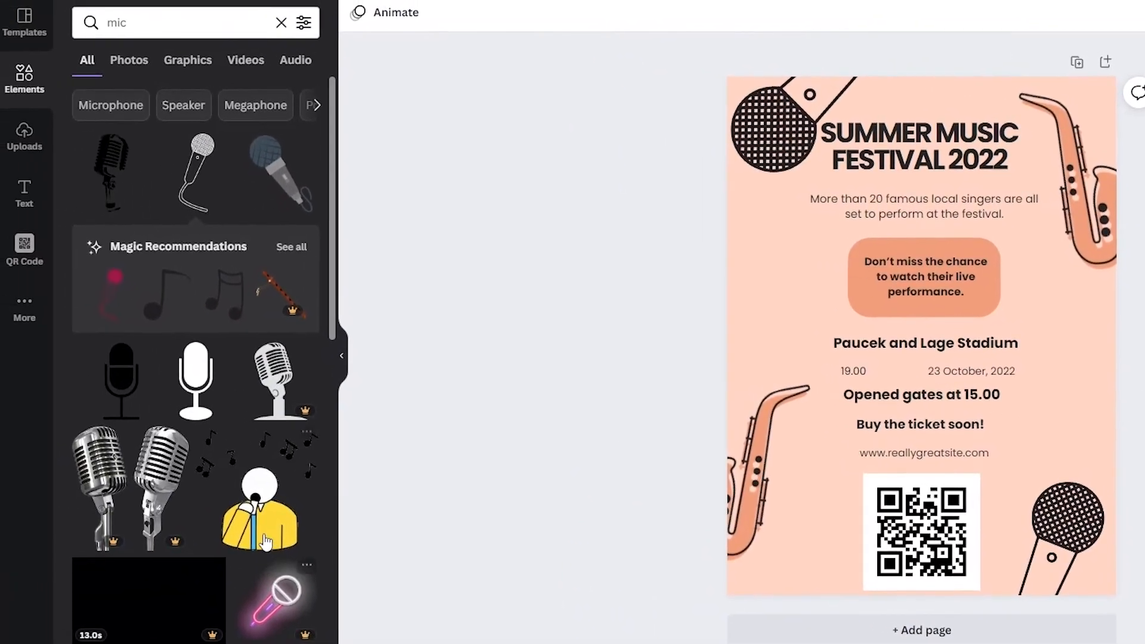
- Set the poster's download file type to JPG, try to download it with Canva Pro, and close the trial offer
scroll(304, 458, down, 10)
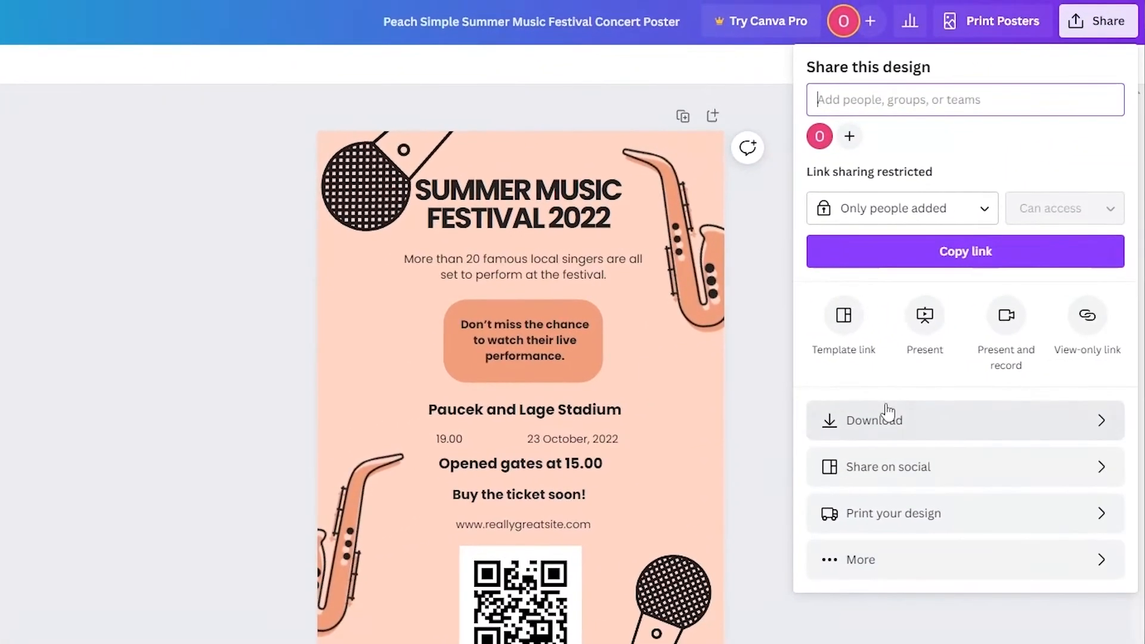
click(887, 437)
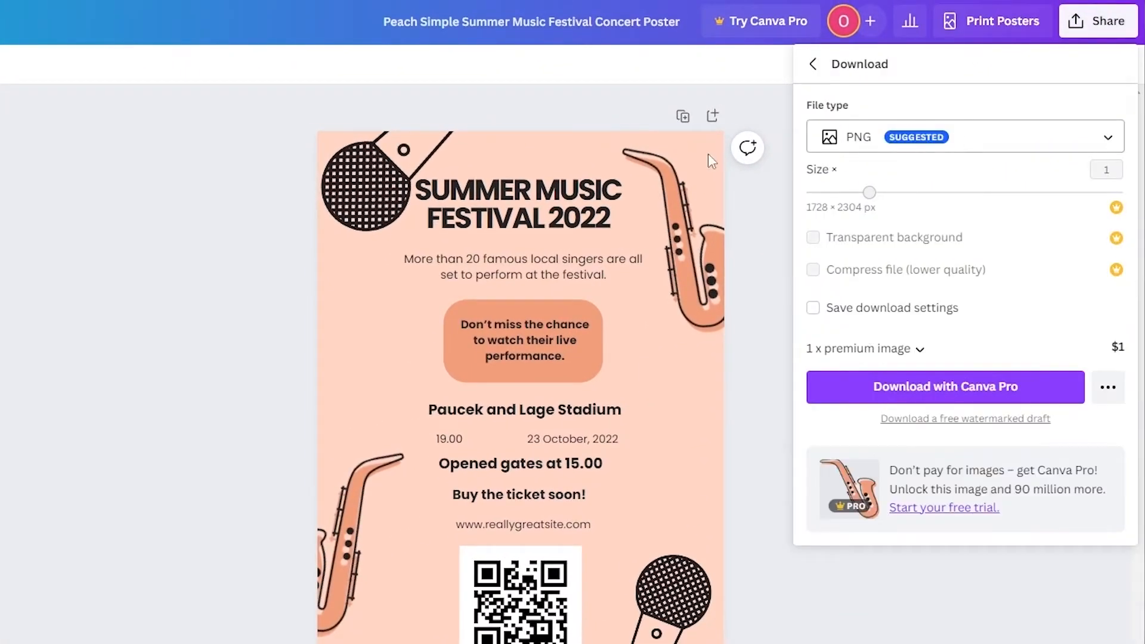
click(928, 151)
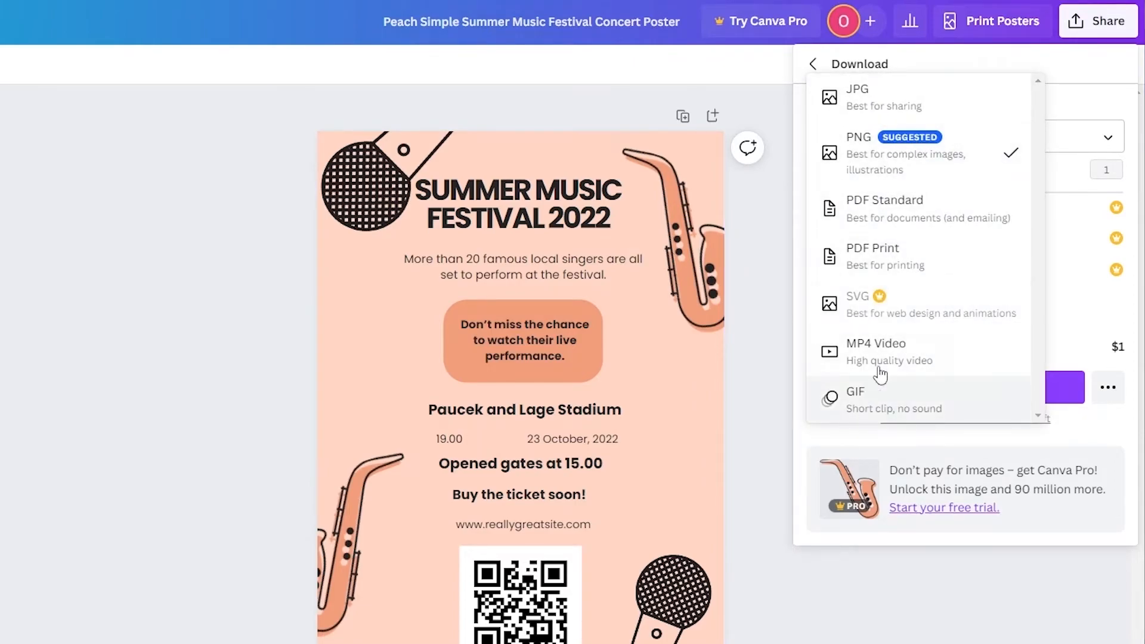
click(893, 89)
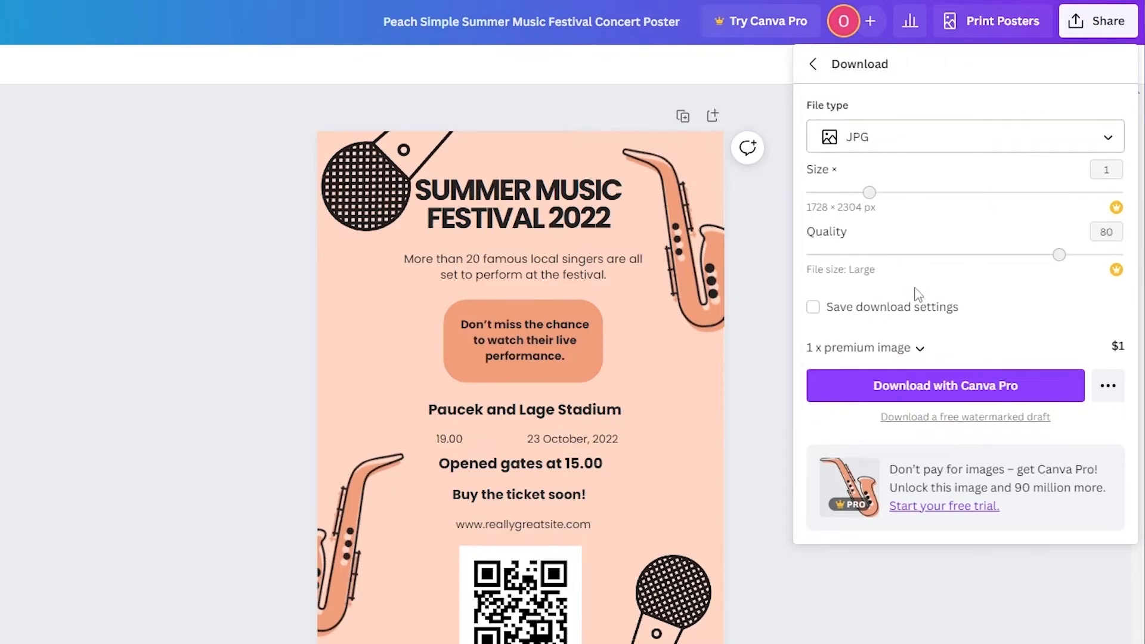
click(927, 400)
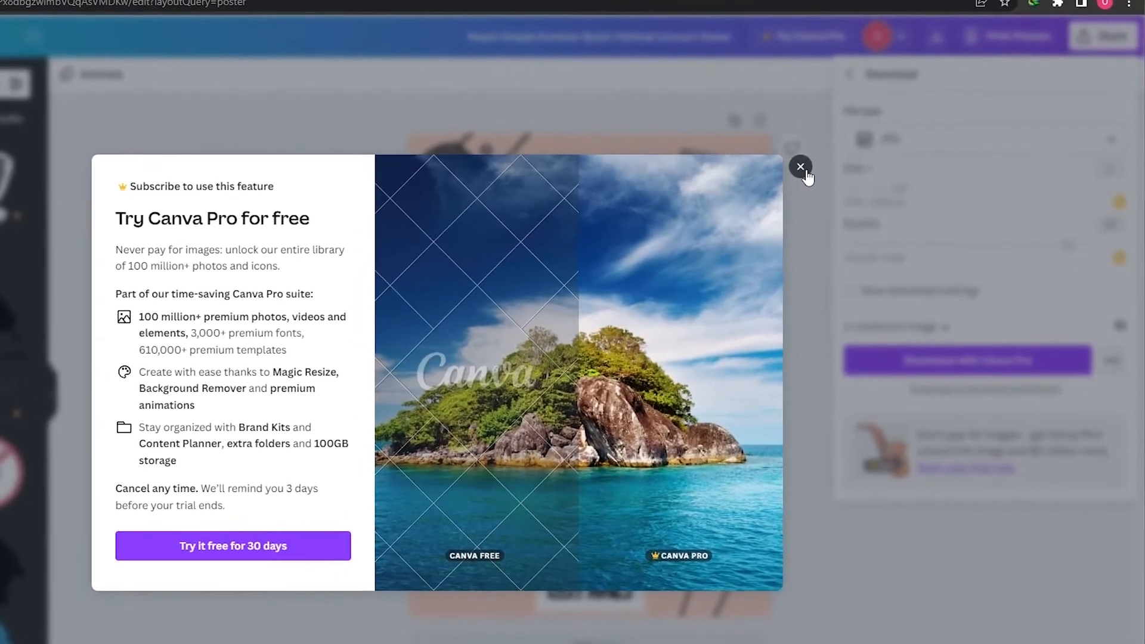
click(800, 167)
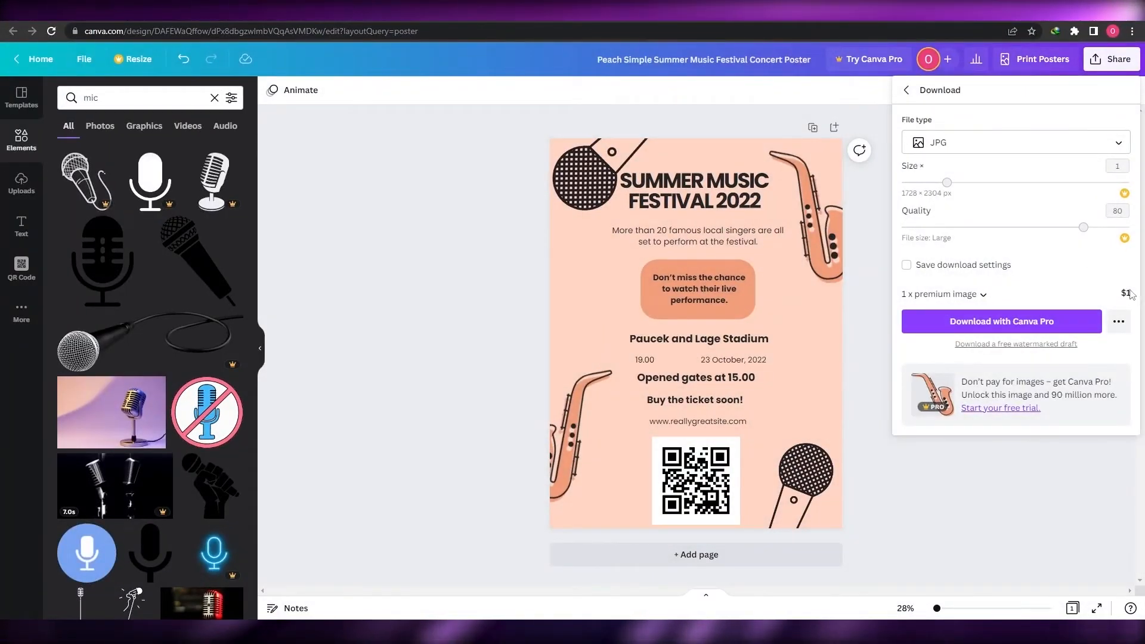
- Expand the download's premium image list to identify the paid graphic, and delete both saxophones from the poster
click(911, 295)
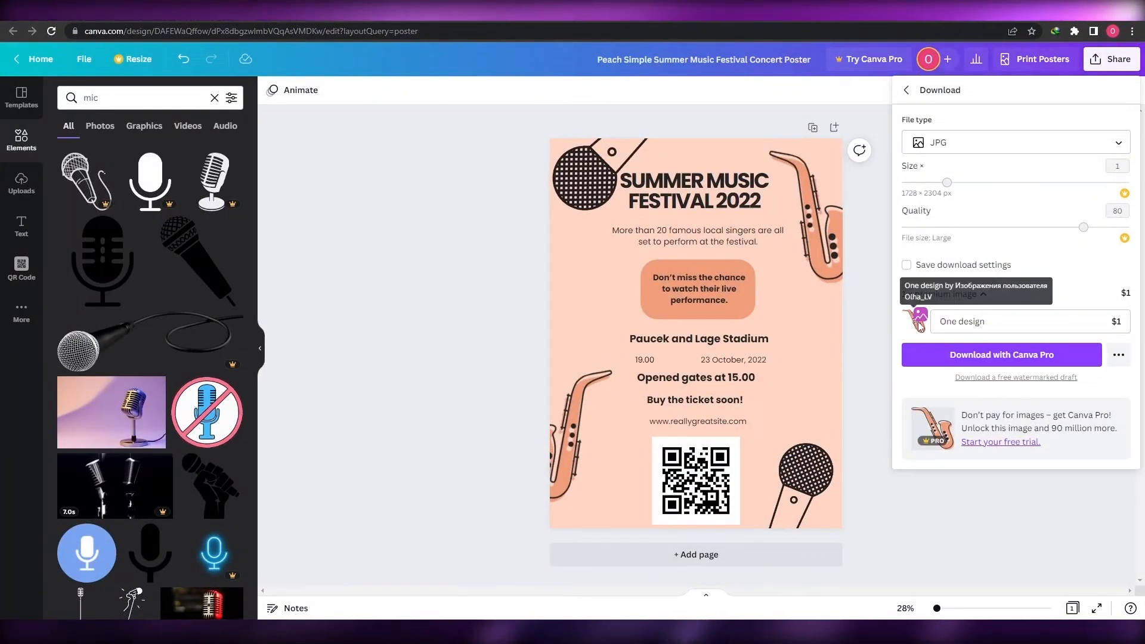
click(842, 260)
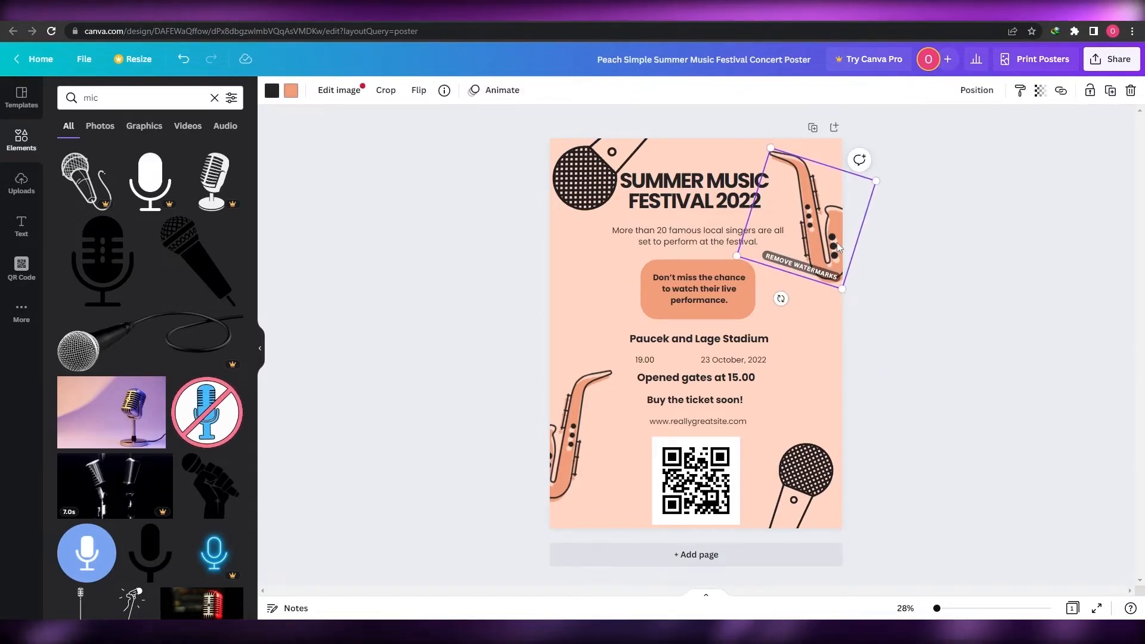
key(Delete)
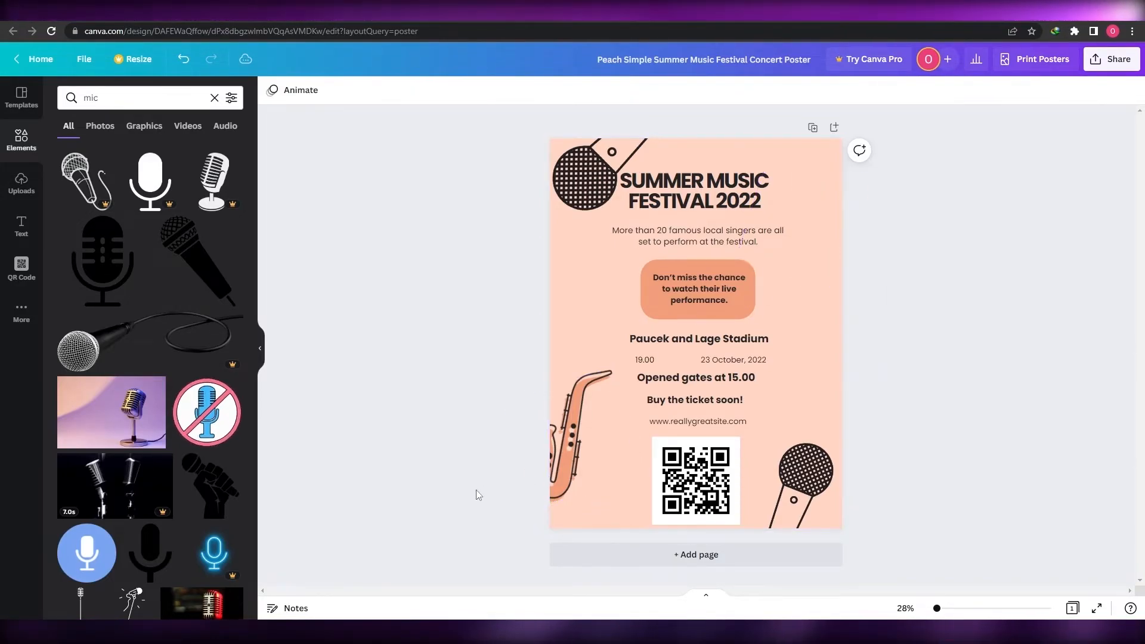
click(535, 450)
key(Delete)
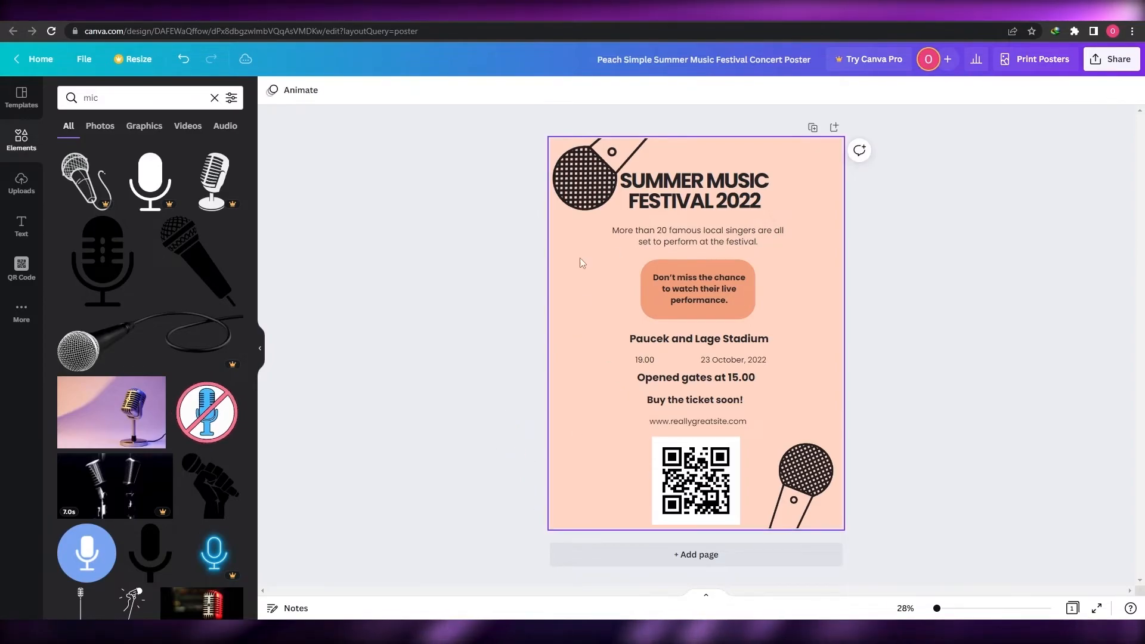
- Look through more microphone graphics and search the elements for "music" instead
scroll(174, 465, down, 5)
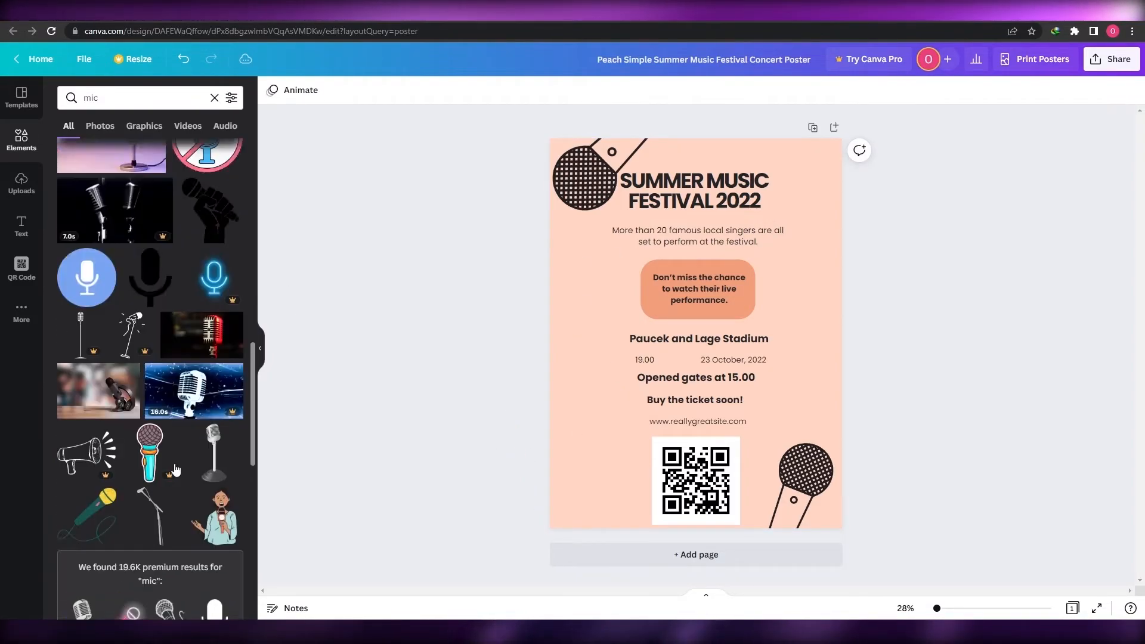
scroll(175, 470, up, 10)
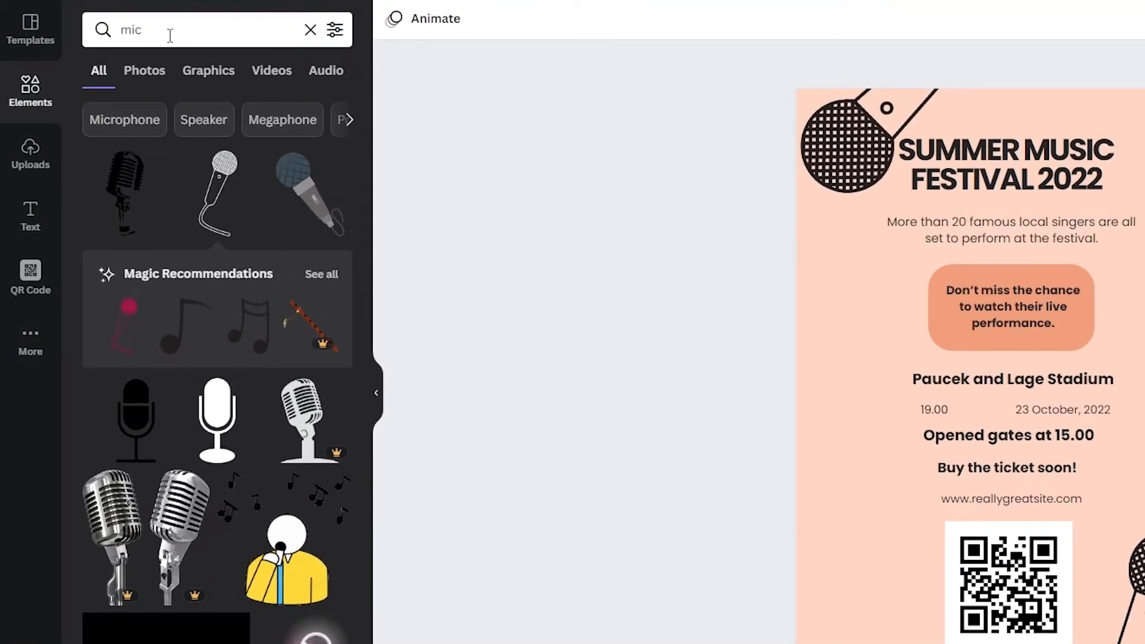
text(mus)
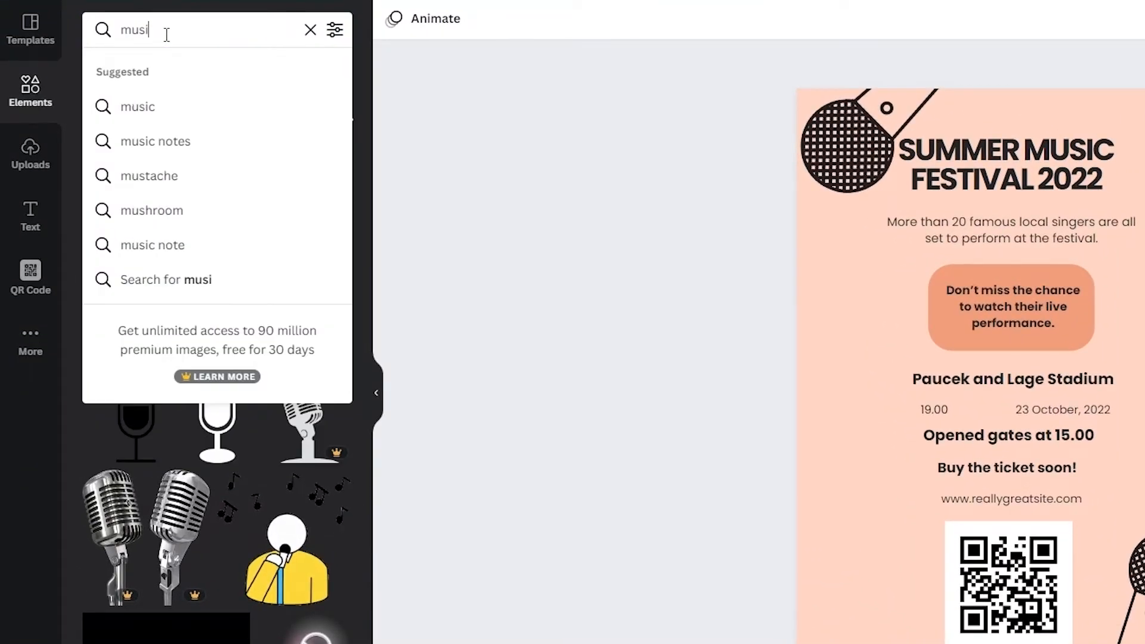
text(ic)
key(Return)
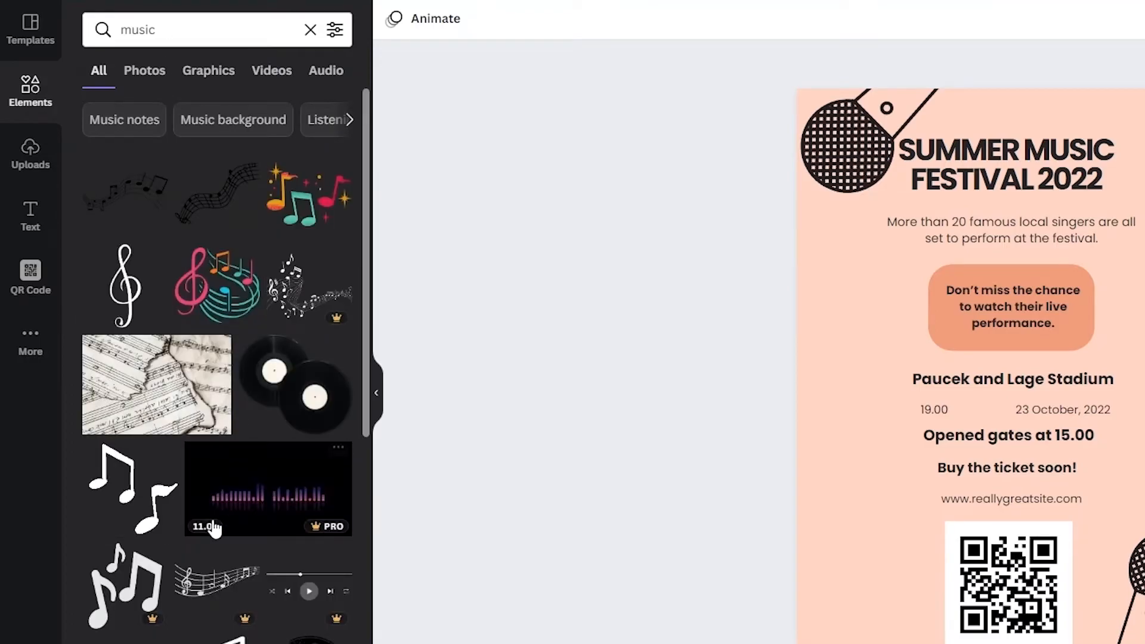
- Add the free white music note graphic and place it in the poster's upper-right corner beside the title
scroll(218, 537, down, 3)
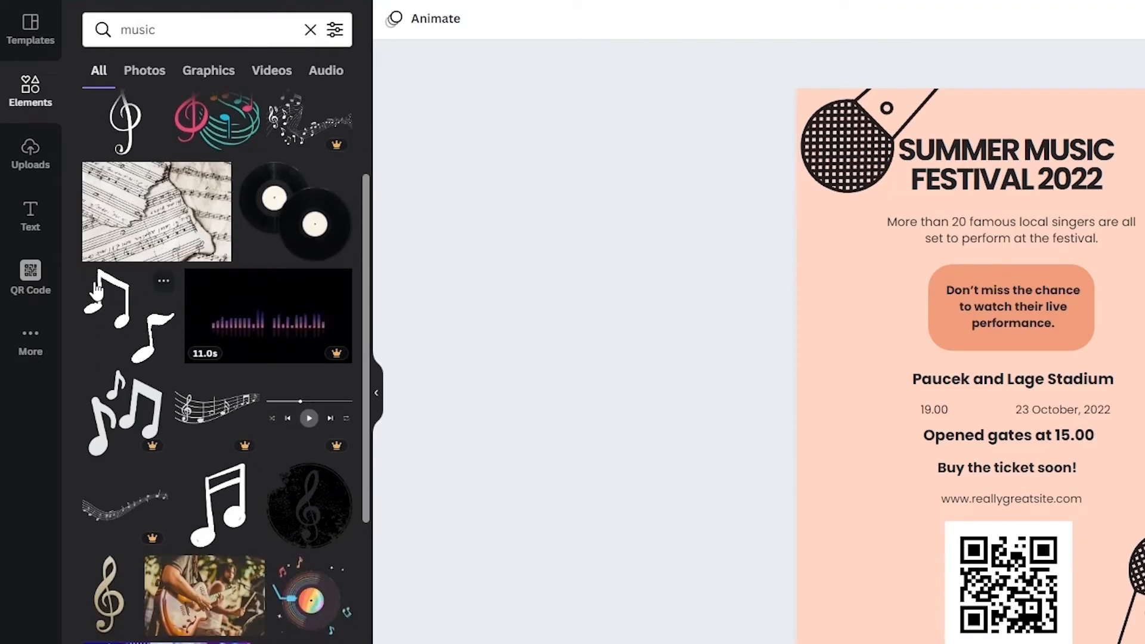
click(227, 513)
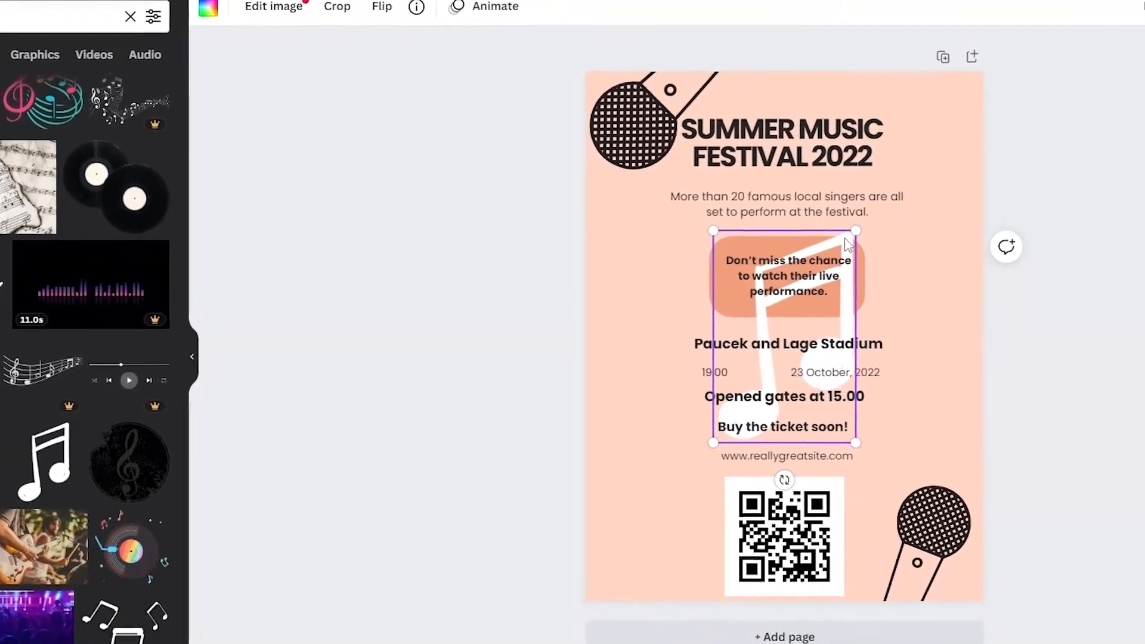
drag(1077, 266, 1144, 181)
drag(751, 137, 763, 69)
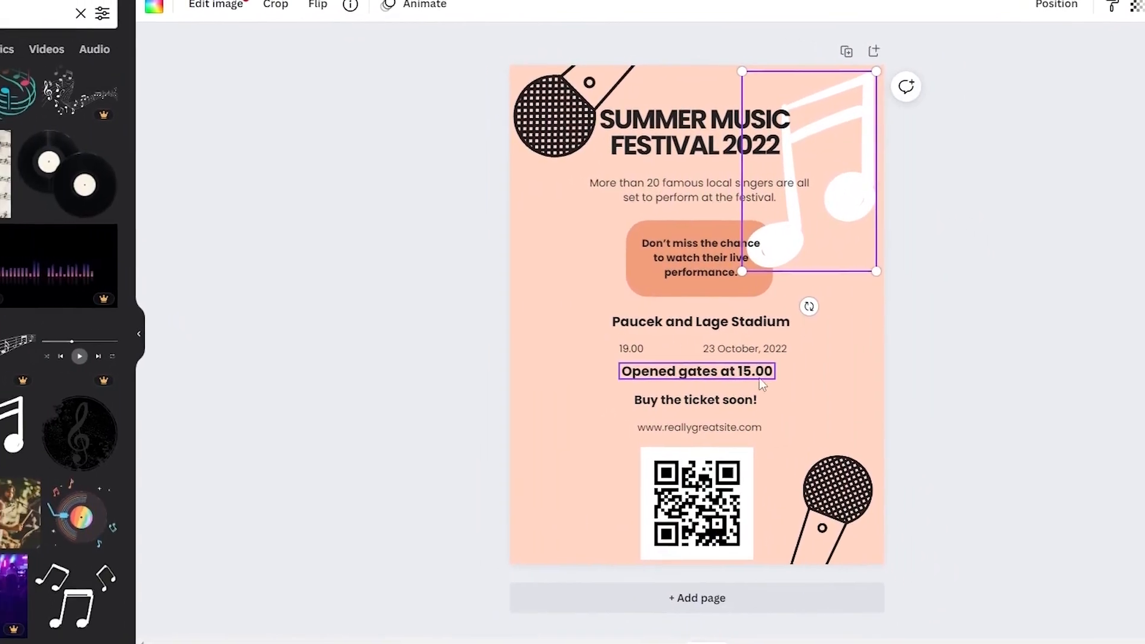
click(403, 437)
- Look through the remaining music graphics and search the elements for "sousaphone" instead
scroll(21, 484, down, 3)
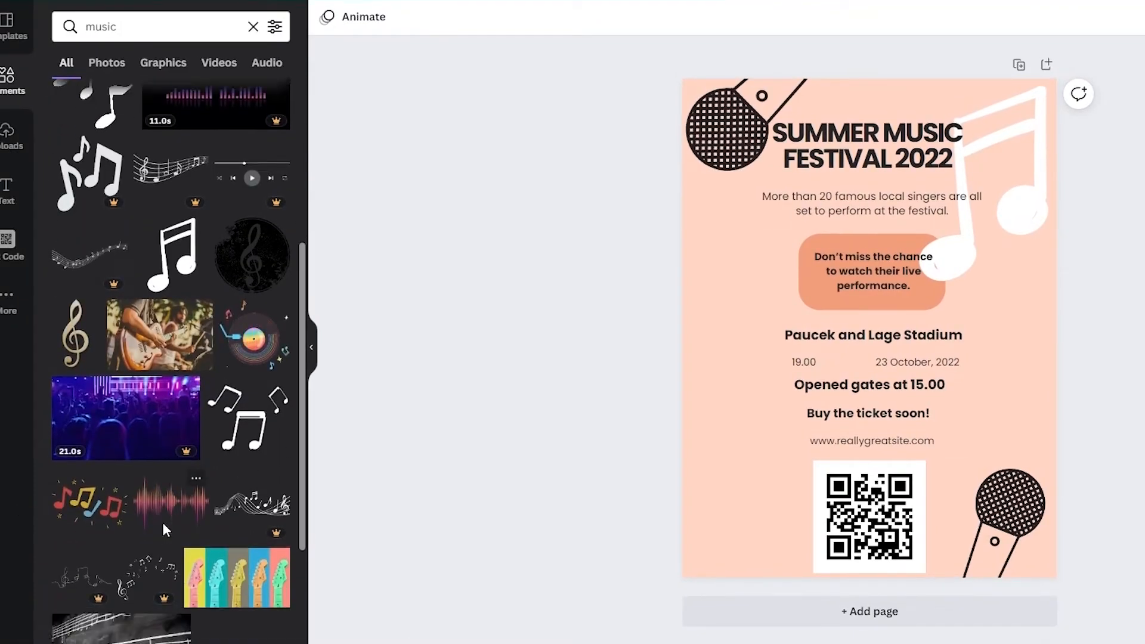
scroll(164, 530, down, 10)
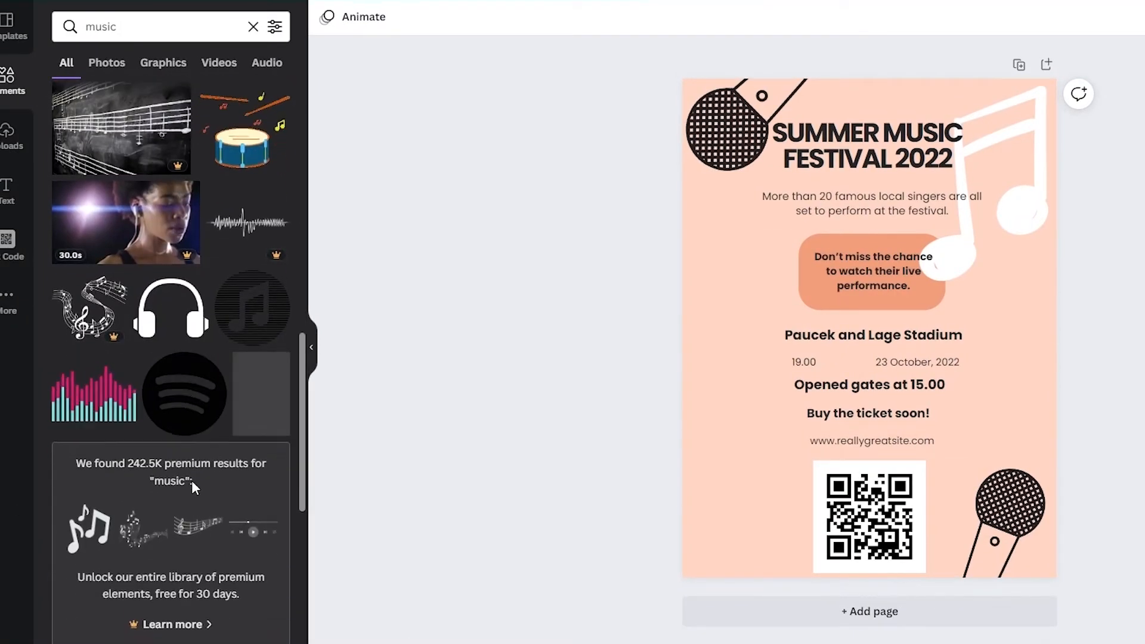
scroll(191, 480, up, 10)
double_click(122, 27)
text(sausaphone)
key(Return)
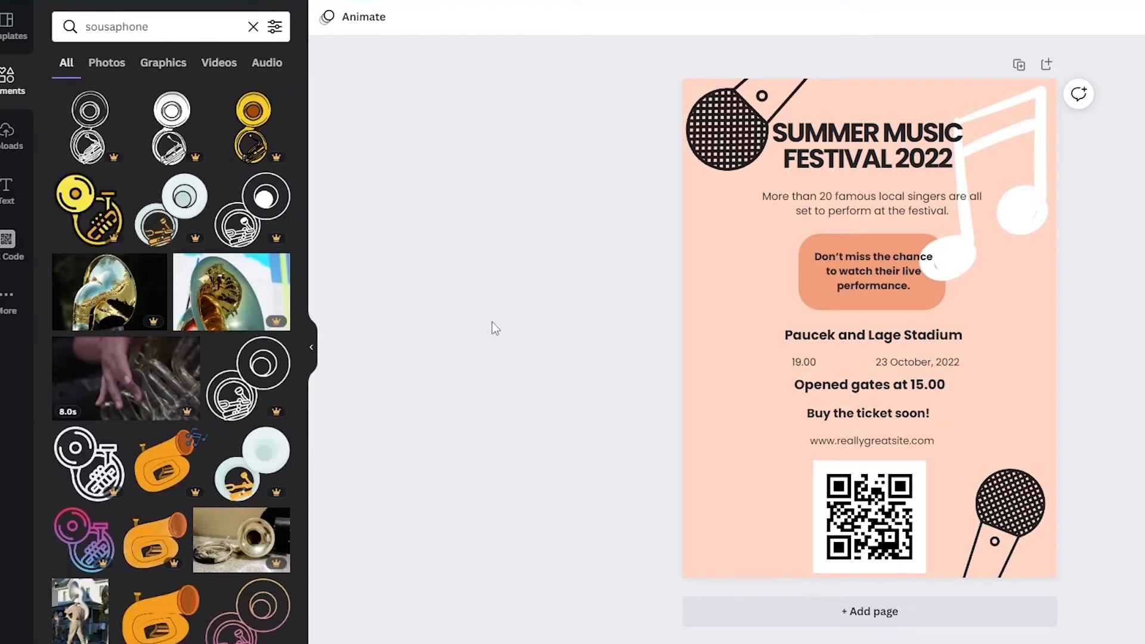
- Examine the sousaphone results for a graphic that is free to use
scroll(288, 416, down, 7)
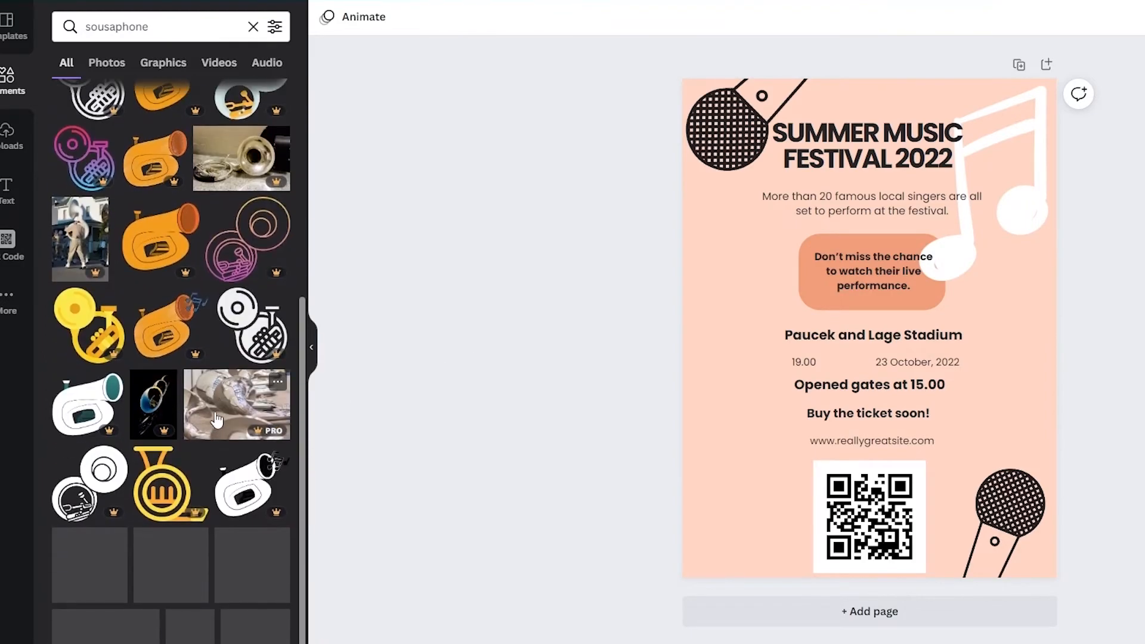
scroll(212, 416, down, 6)
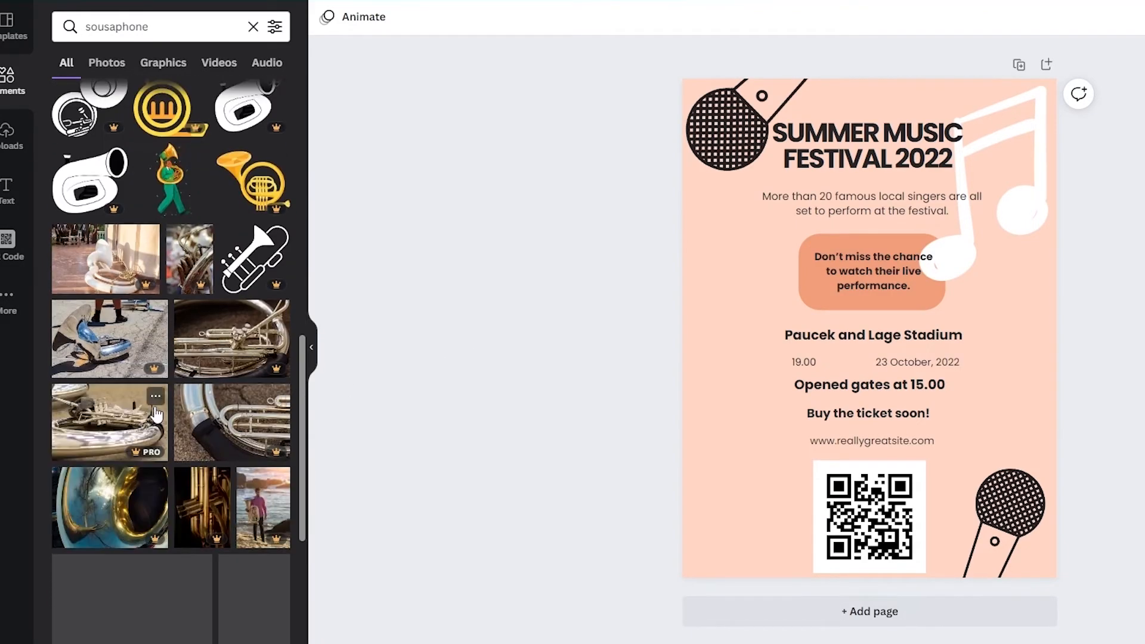
scroll(248, 317, down, 10)
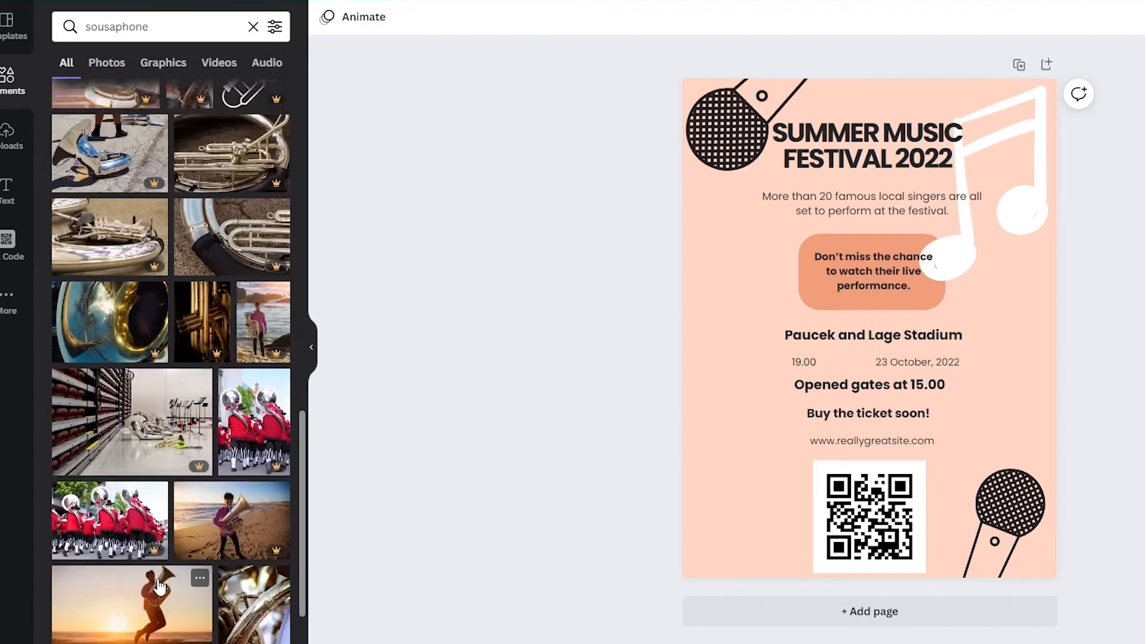
scroll(155, 546, up, 3)
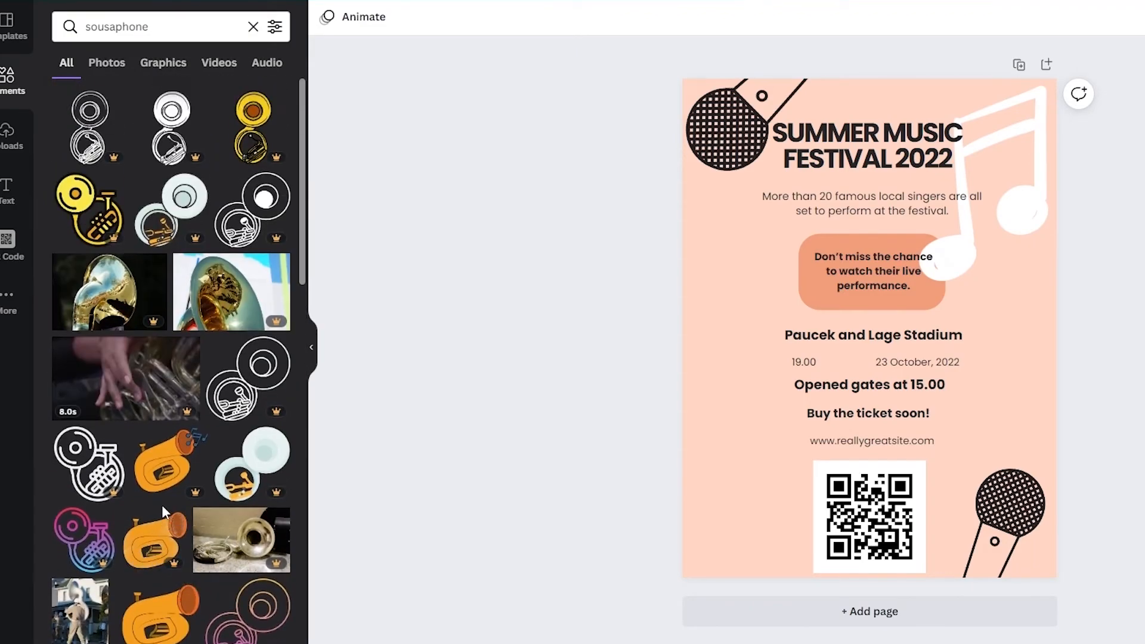
scroll(214, 555, down, 15)
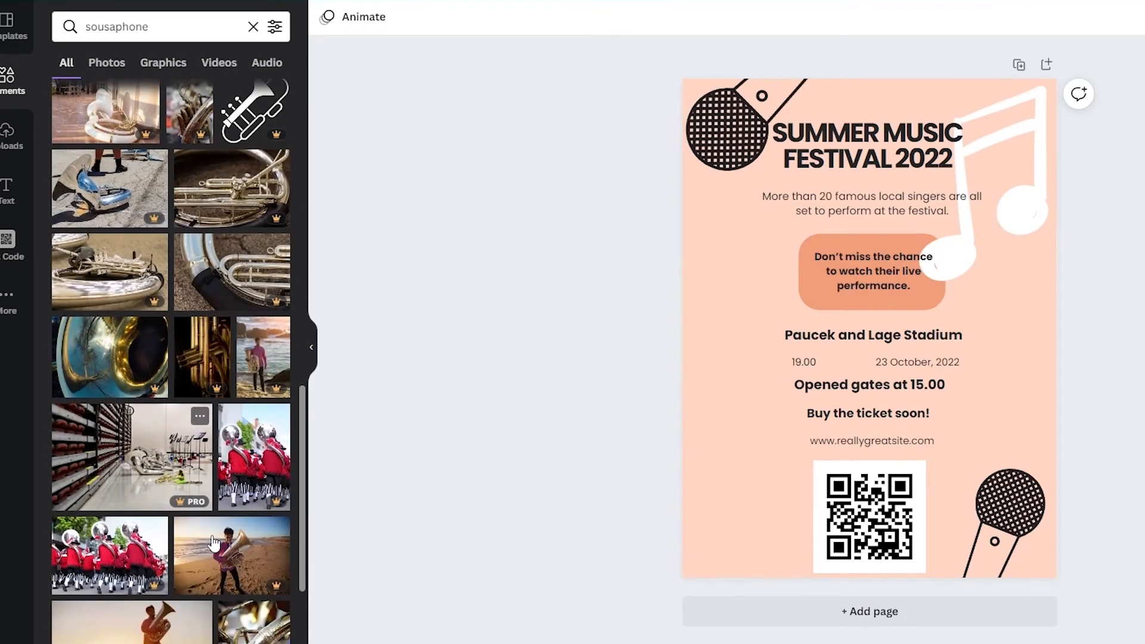
scroll(214, 544, up, 2)
scroll(137, 296, down, 5)
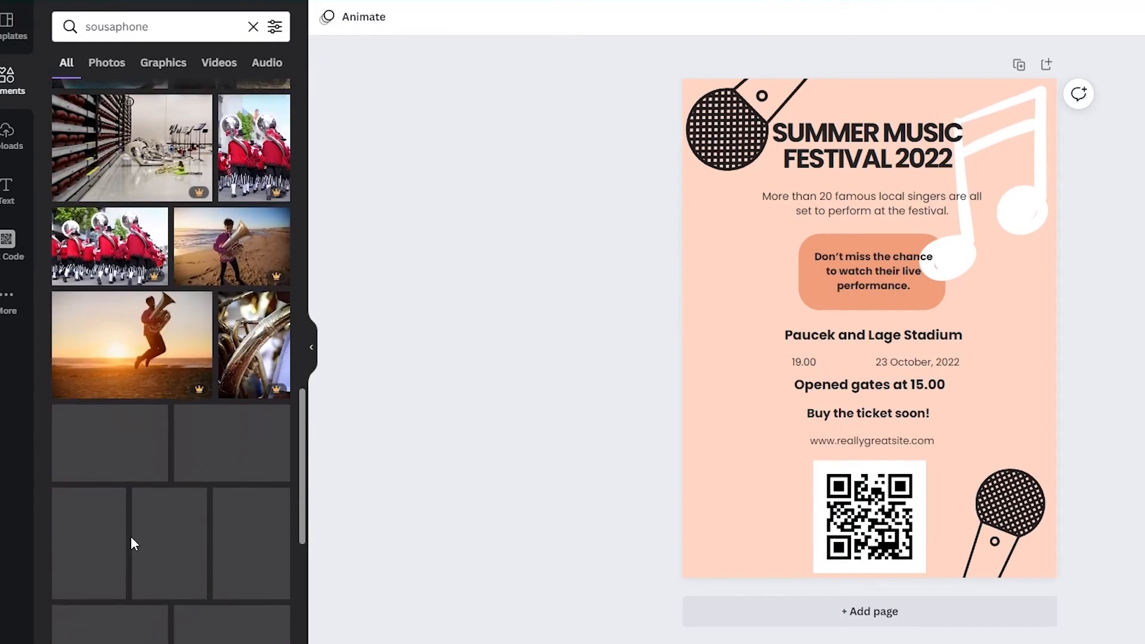
- Search the elements for "trumpet", add the black sketched trumpet, and place it bell-up in the poster's lower-left corner beside the QR code
click(168, 34)
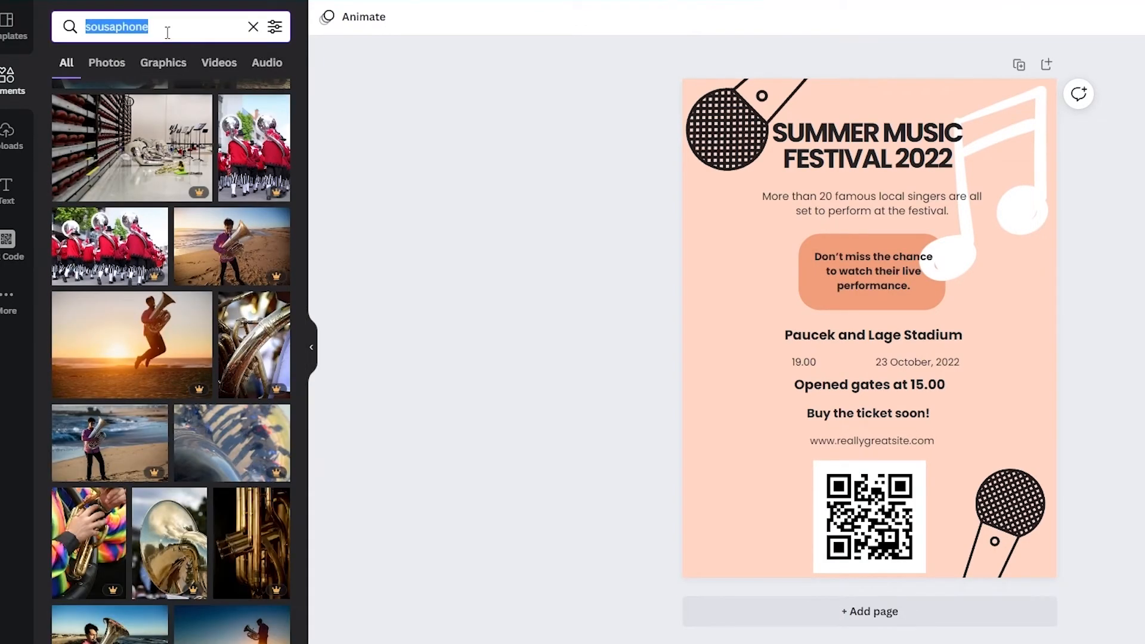
text(trumpet)
key(Return)
click(231, 176)
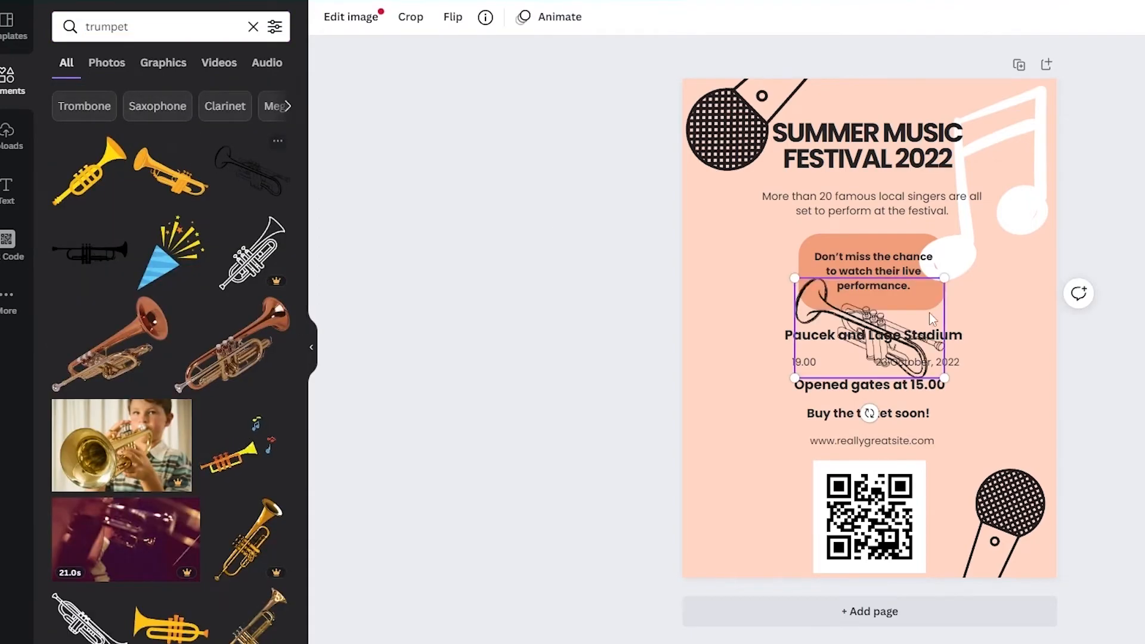
drag(793, 386, 643, 522)
drag(719, 590, 468, 462)
mouse_move(711, 507)
mouse_down()
mouse_move(721, 519)
mouse_move(709, 505)
mouse_up()
- Try the horizontal flip on the trumpet and flip it vertically
click(484, 27)
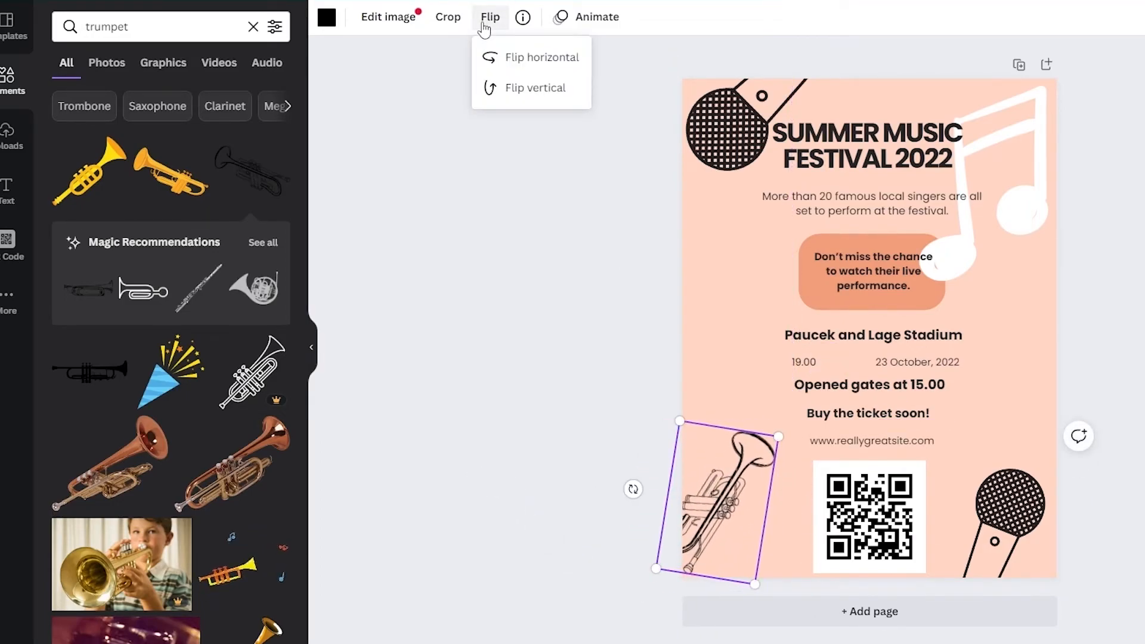
click(508, 74)
click(508, 73)
click(515, 90)
click(746, 610)
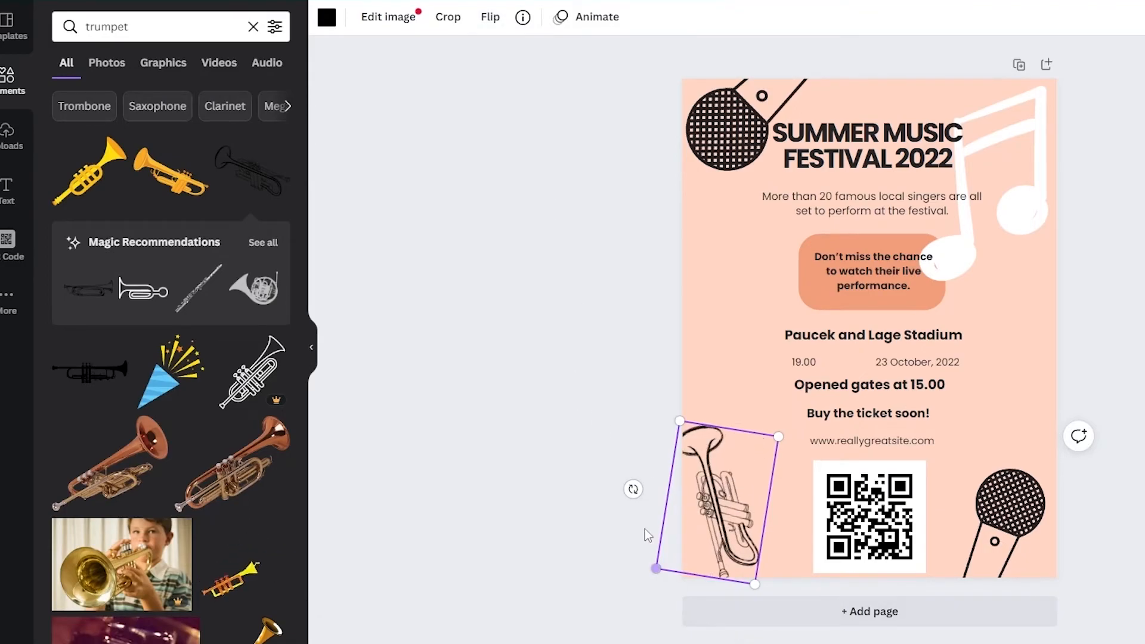
- Rotate the trumpet to about 154°, enlarge it, and fit it into the lower-left corner with its bell beside the QR code
drag(647, 497, 716, 468)
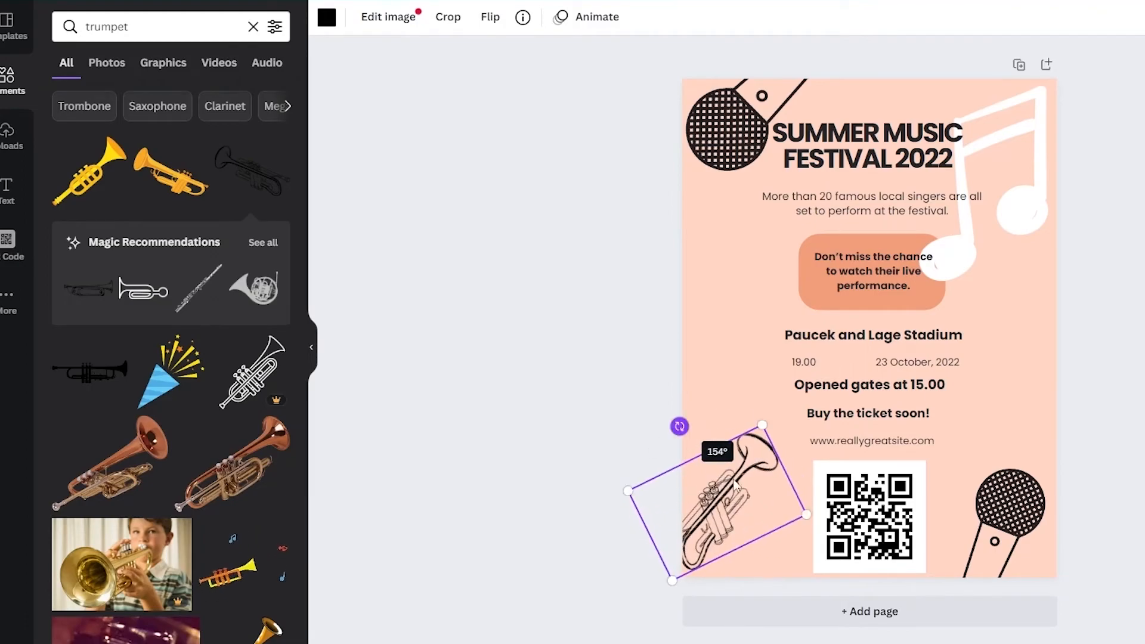
drag(808, 514, 913, 529)
drag(785, 480, 734, 506)
drag(863, 556, 819, 550)
drag(740, 525, 760, 536)
click(664, 455)
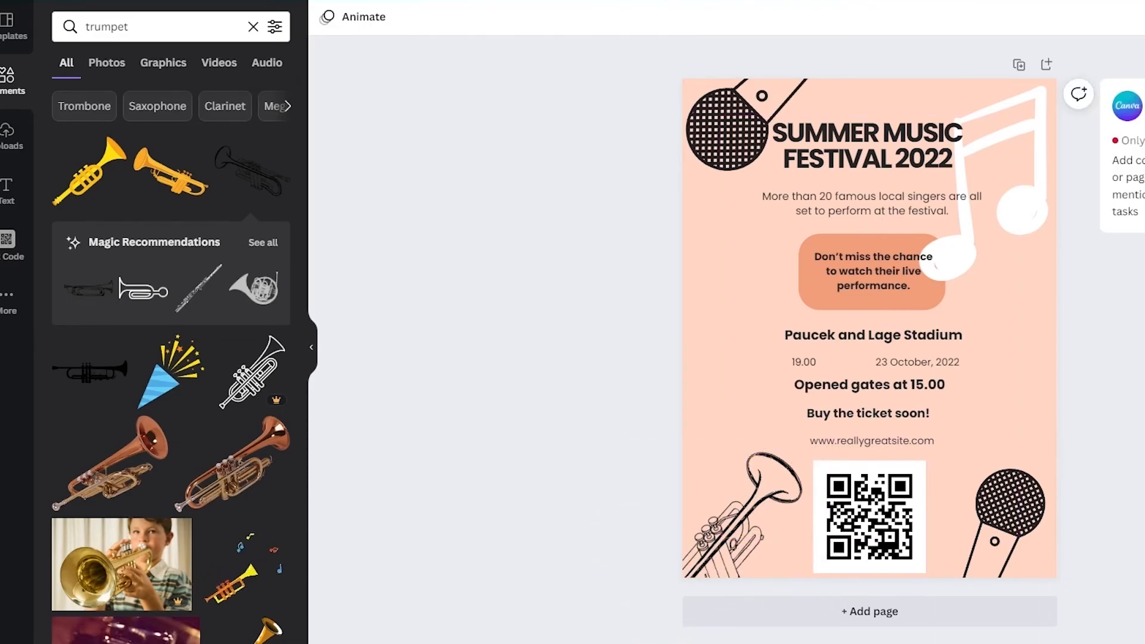
- Shrink the white music note and reposition it in the upper-right corner, clear of the title and the orange box
drag(1021, 222, 1027, 240)
drag(1057, 301, 1044, 214)
click(1042, 227)
drag(1026, 198, 1032, 200)
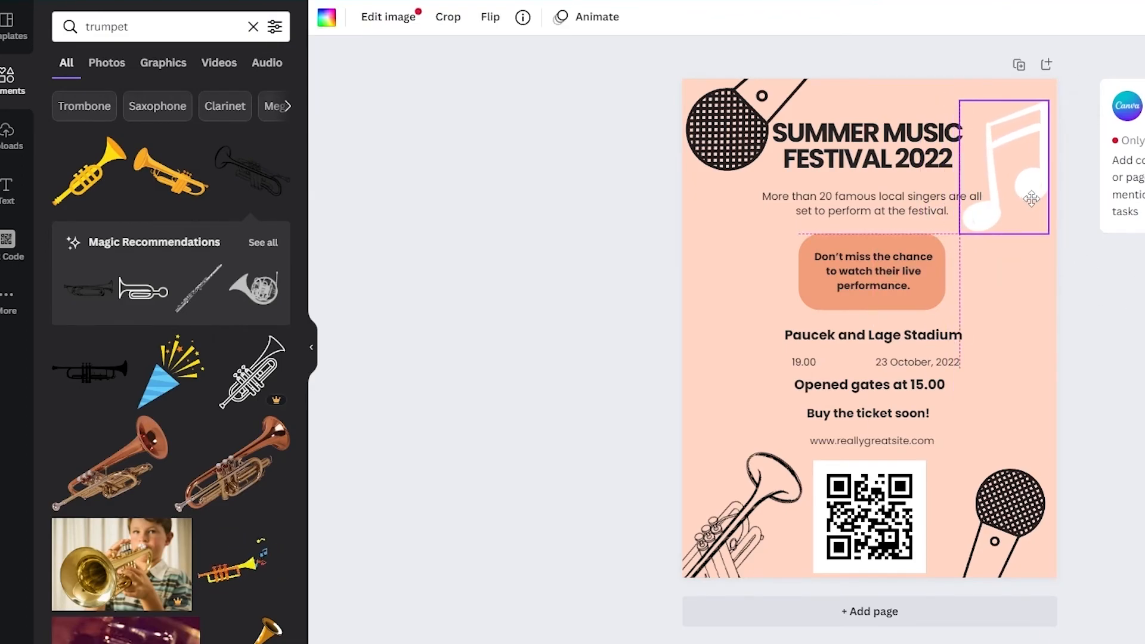
- Download the poster as a PNG and save it in Pictures as "Peach Simple Summer Music Festival Concert Poster.png"
click(1103, 19)
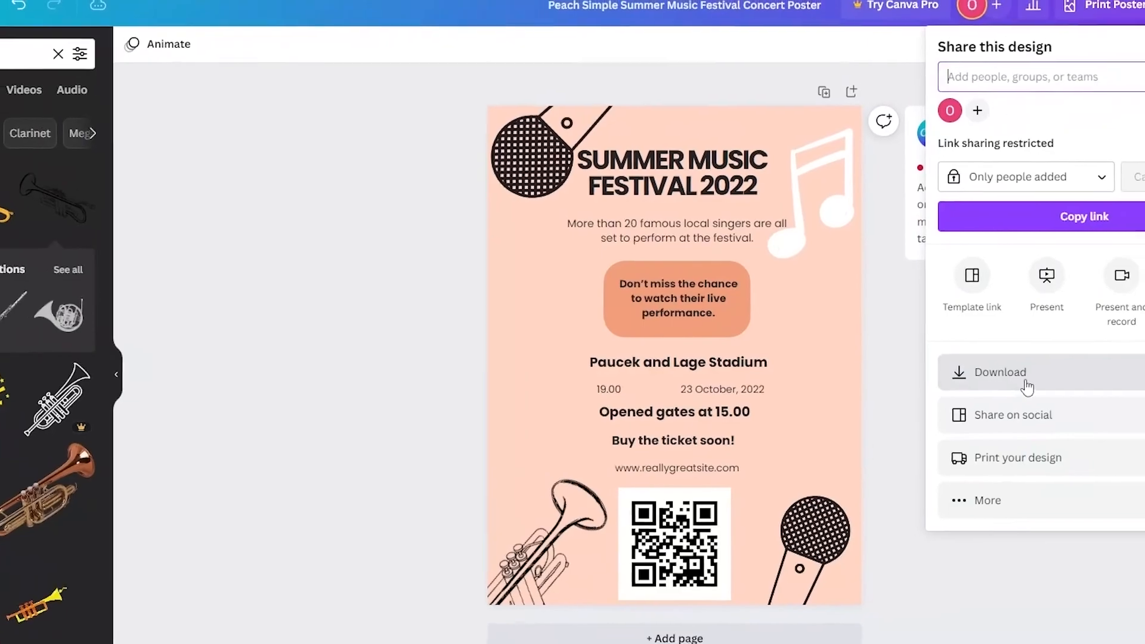
click(1027, 381)
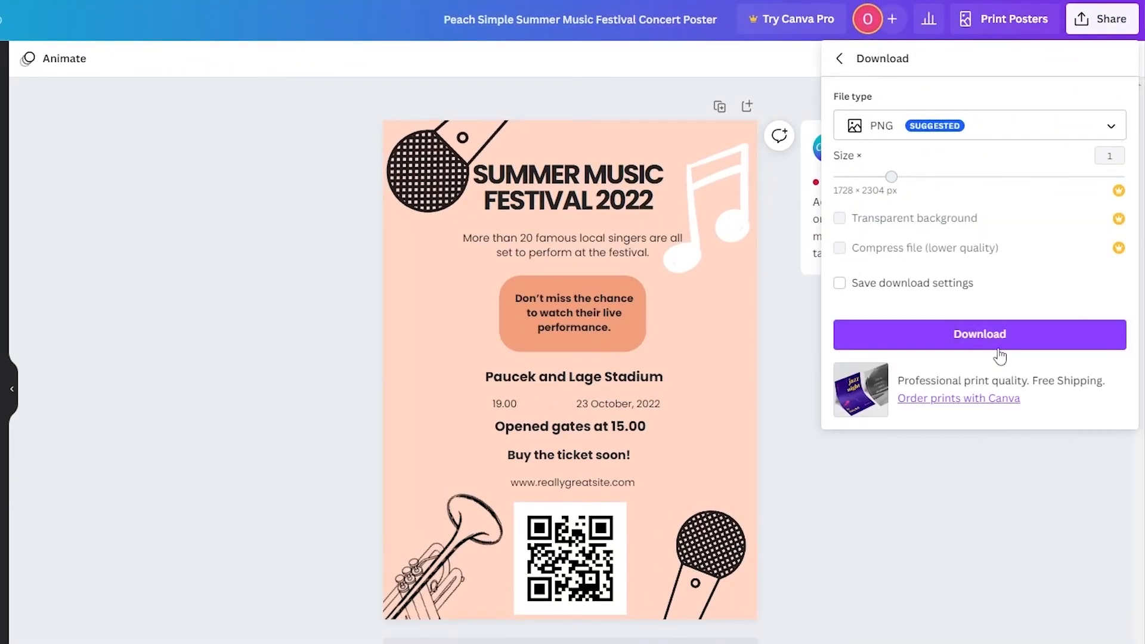
click(1000, 335)
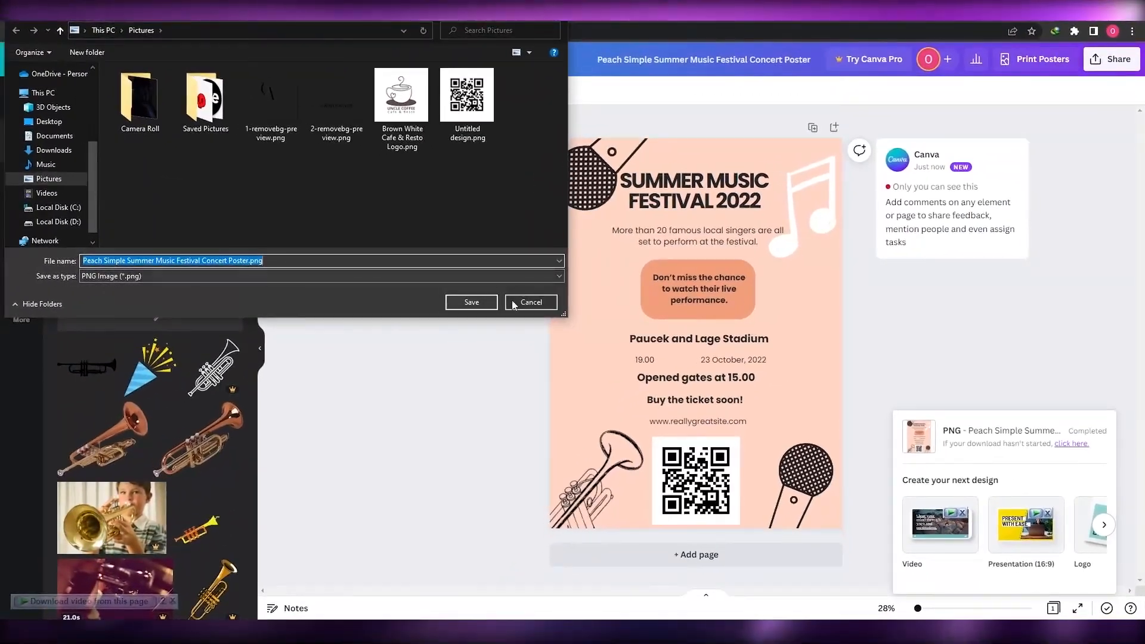
click(451, 306)
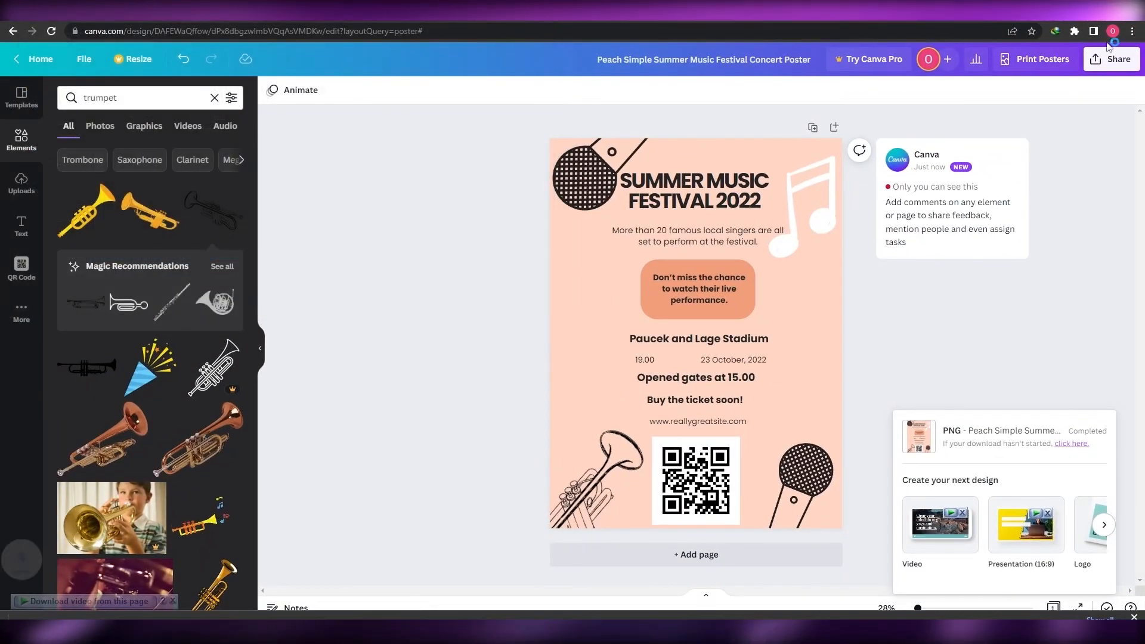